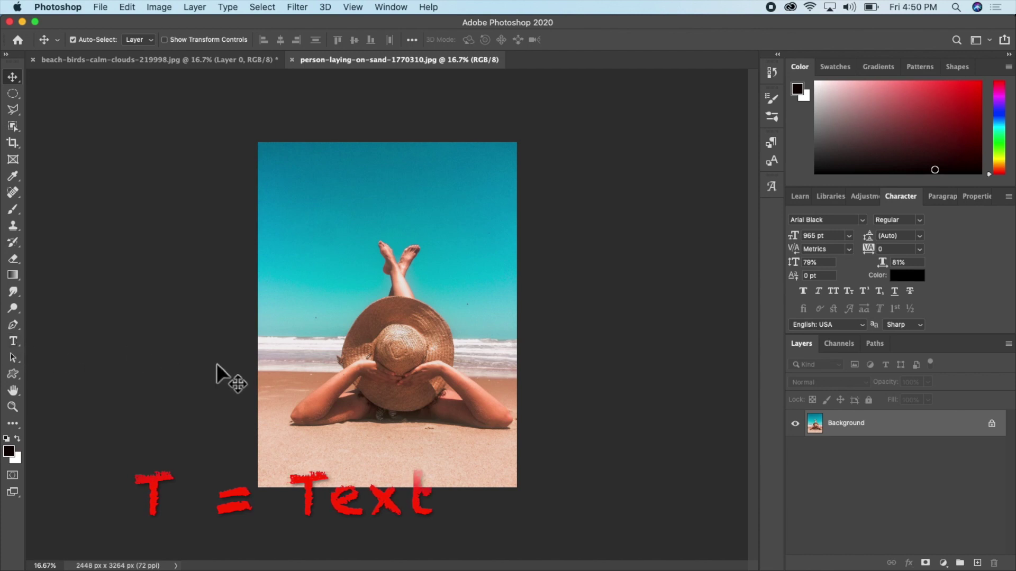
# Step: Add the text "SUMMER" in the sky above the woman's feet as a new text layer
pyautogui.press('t')
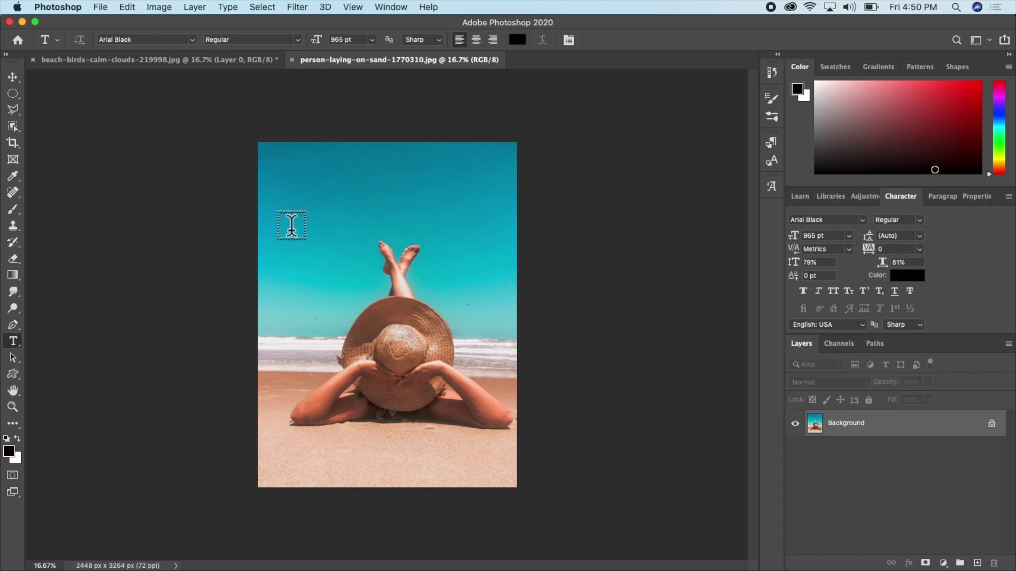
pyautogui.click(292, 225)
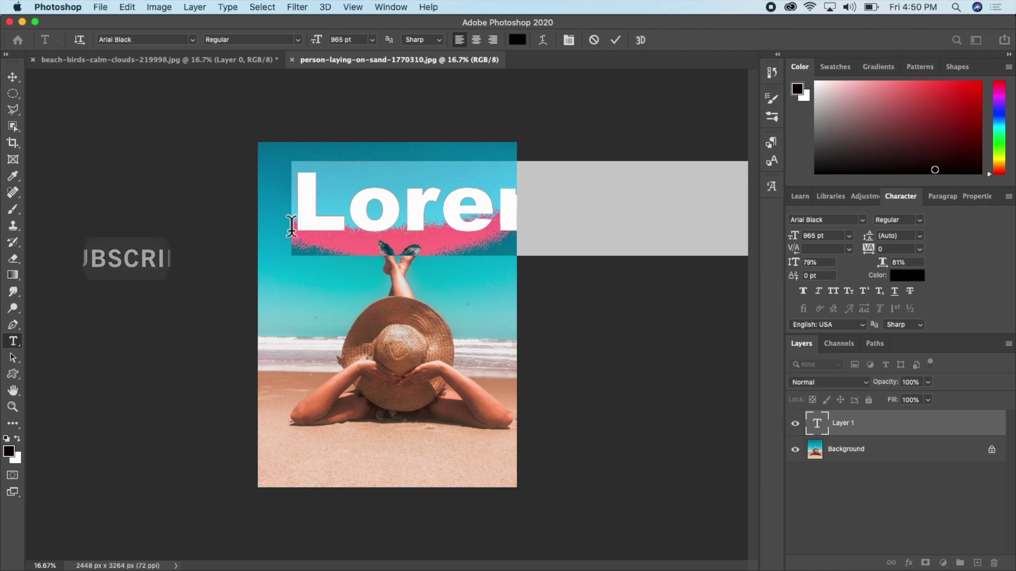
pyautogui.write('SUMME')
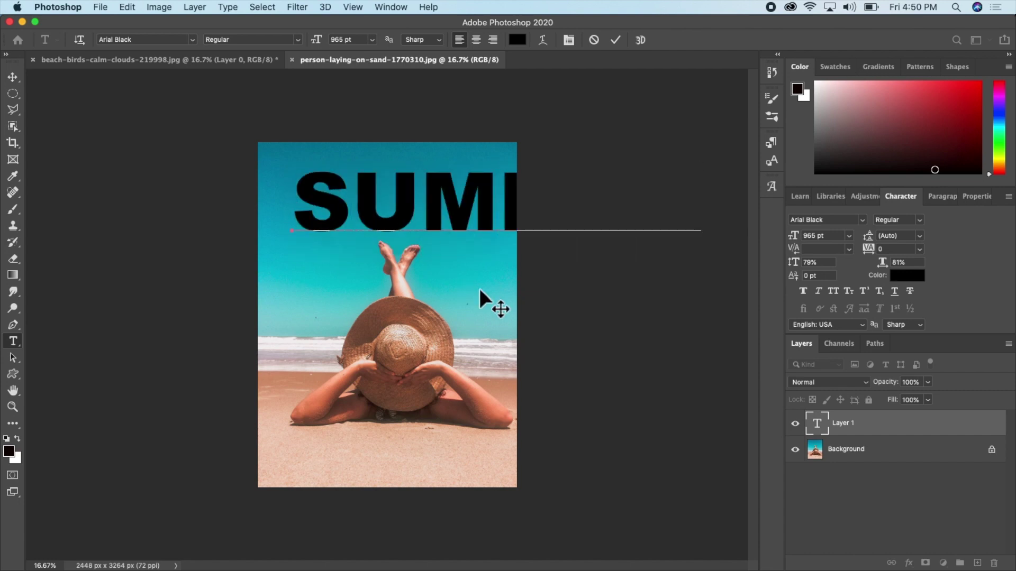
pyautogui.click(895, 450)
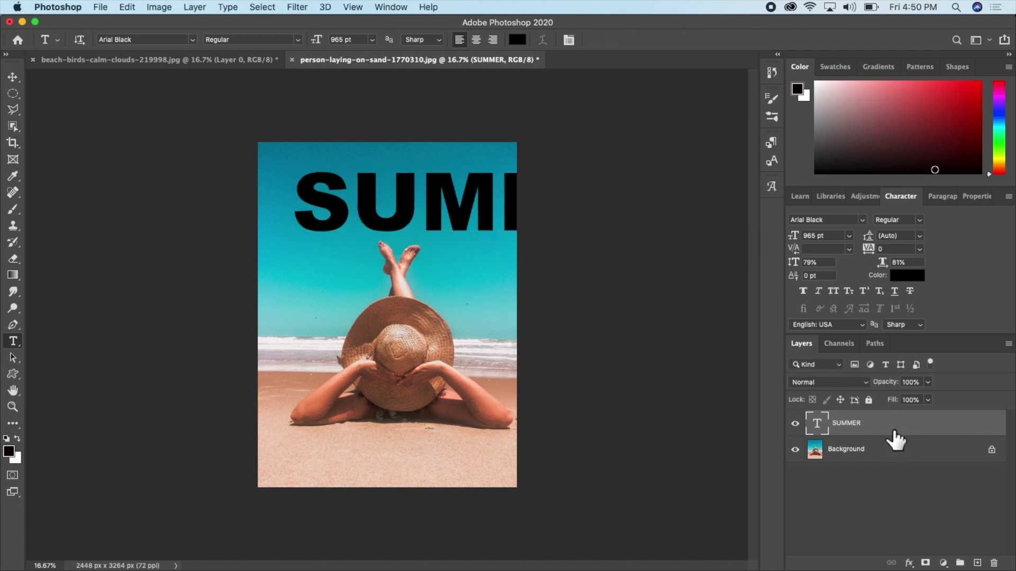
pyautogui.click(896, 434)
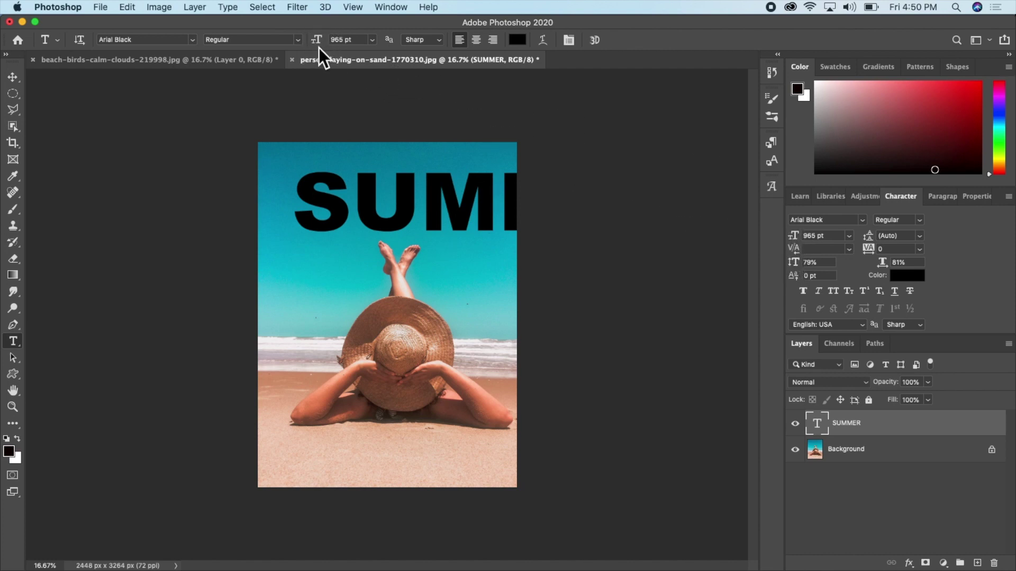
# Step: Reduce the SUMMER text to 582 pt and move it so it sits centred across the image over the raised feet
pyautogui.moveTo(318, 44); pyautogui.dragTo(218, 39)
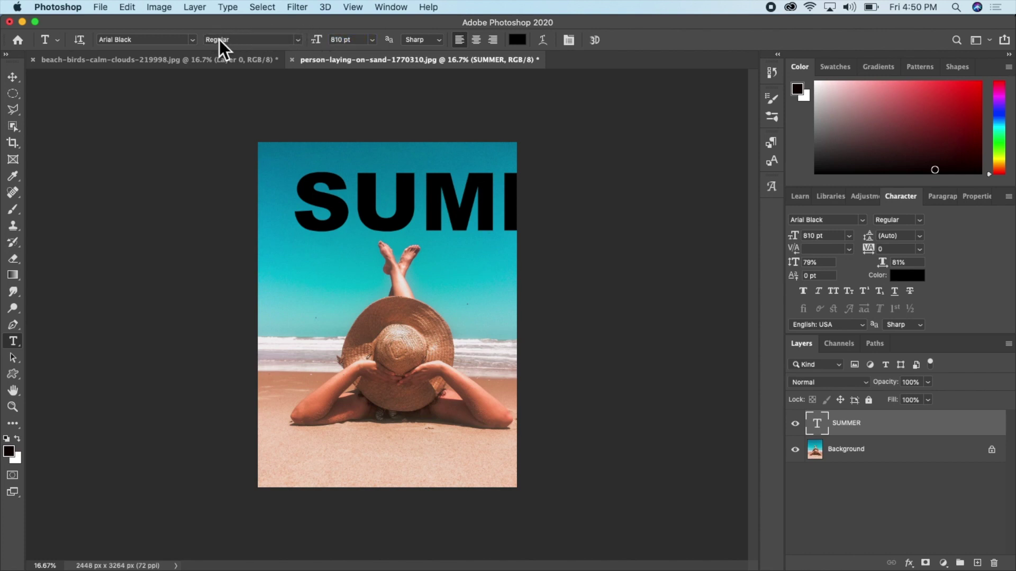
pyautogui.moveTo(316, 40); pyautogui.dragTo(178, 37)
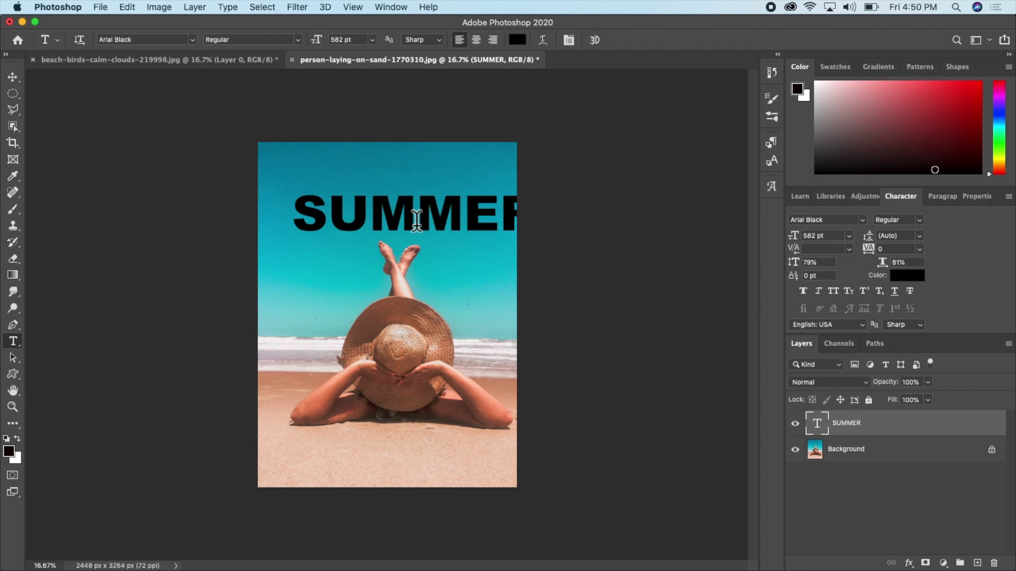
pyautogui.press('v')
pyautogui.moveTo(415, 225); pyautogui.dragTo(393, 230)
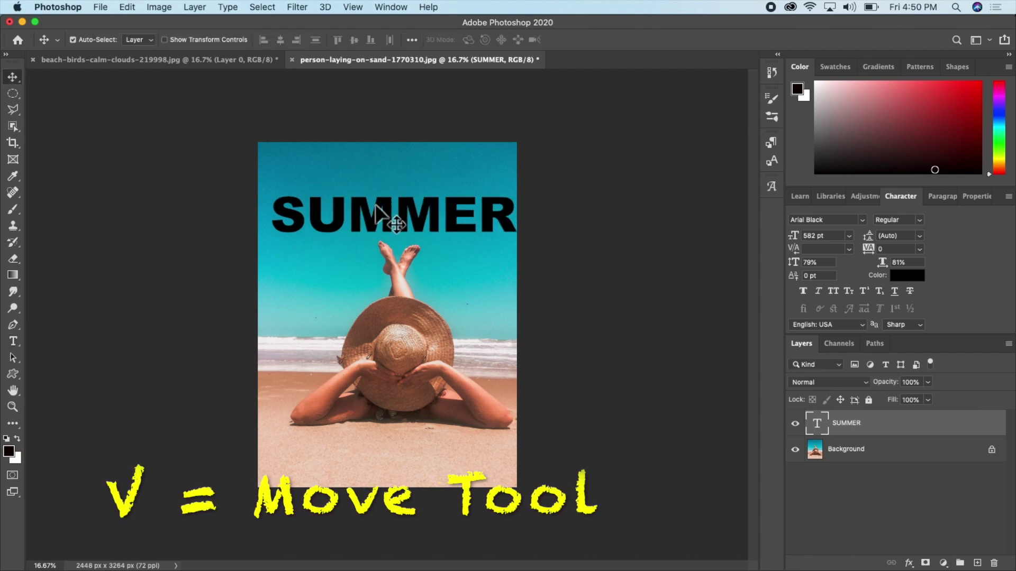
pyautogui.moveTo(371, 219); pyautogui.dragTo(383, 262)
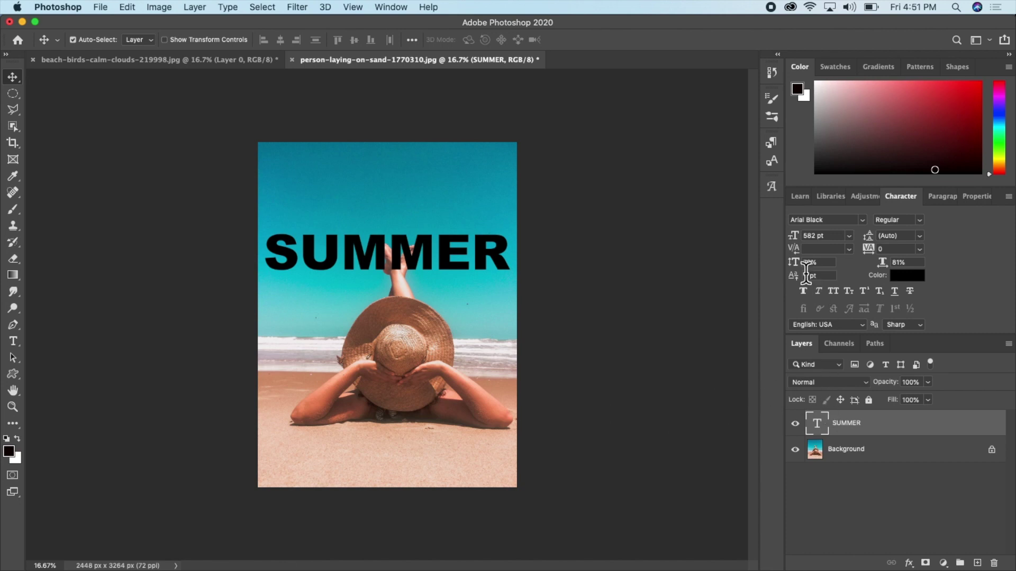
# Step: Set the SUMMER text's vertical scale to 90% and shift the text slightly downward over the feet
pyautogui.moveTo(795, 273); pyautogui.dragTo(803, 267)
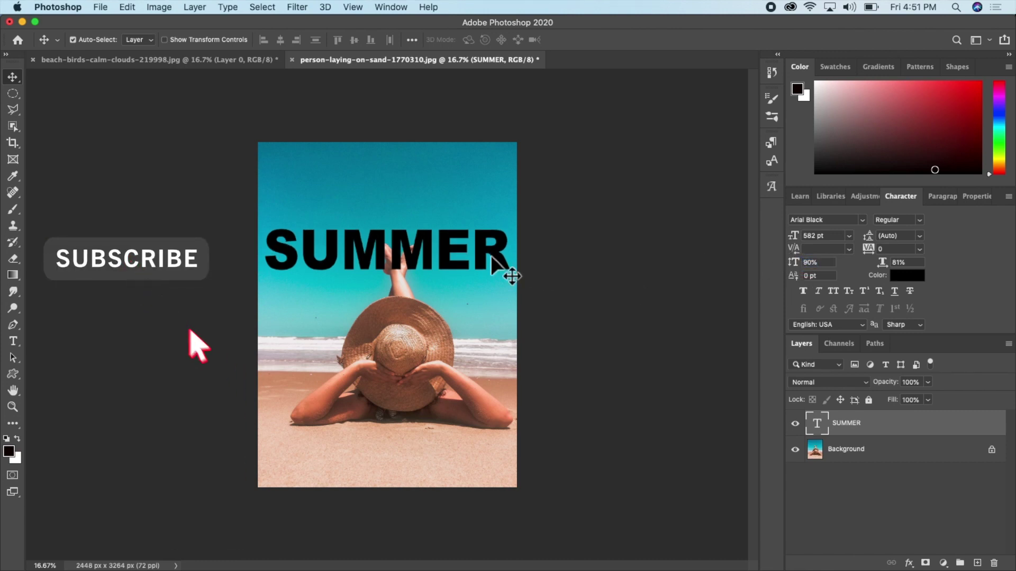
pyautogui.moveTo(464, 267); pyautogui.dragTo(466, 269)
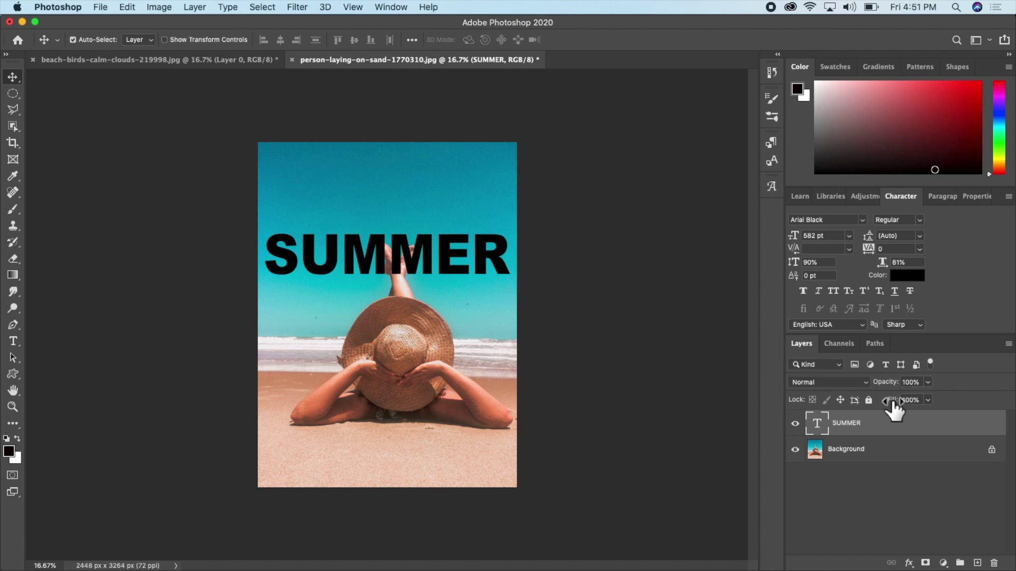
# Step: Set the SUMMER layer's fill to 0% and enable a Stroke effect in its layer style
pyautogui.moveTo(892, 400); pyautogui.dragTo(740, 383)
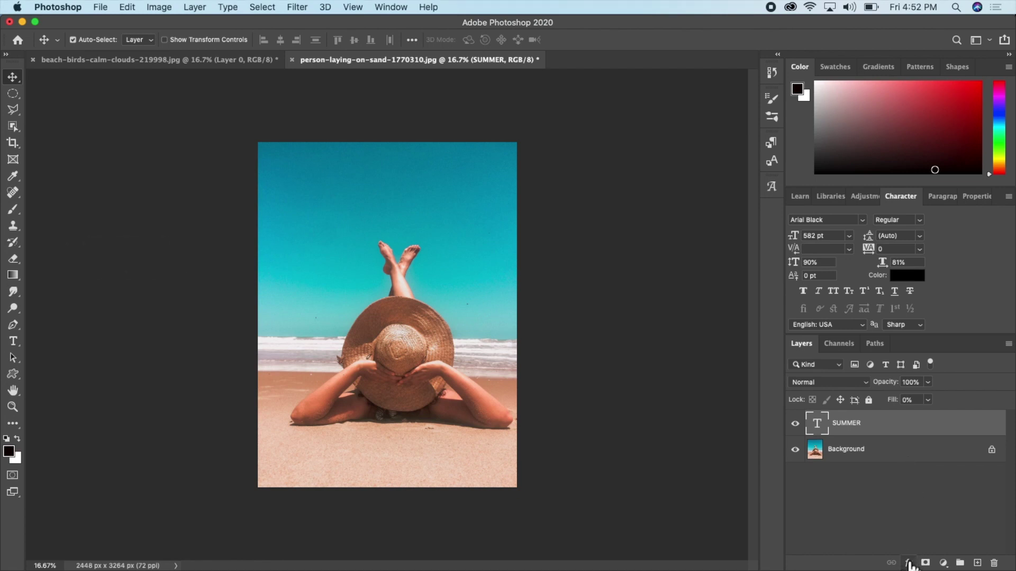
pyautogui.doubleClick(963, 426)
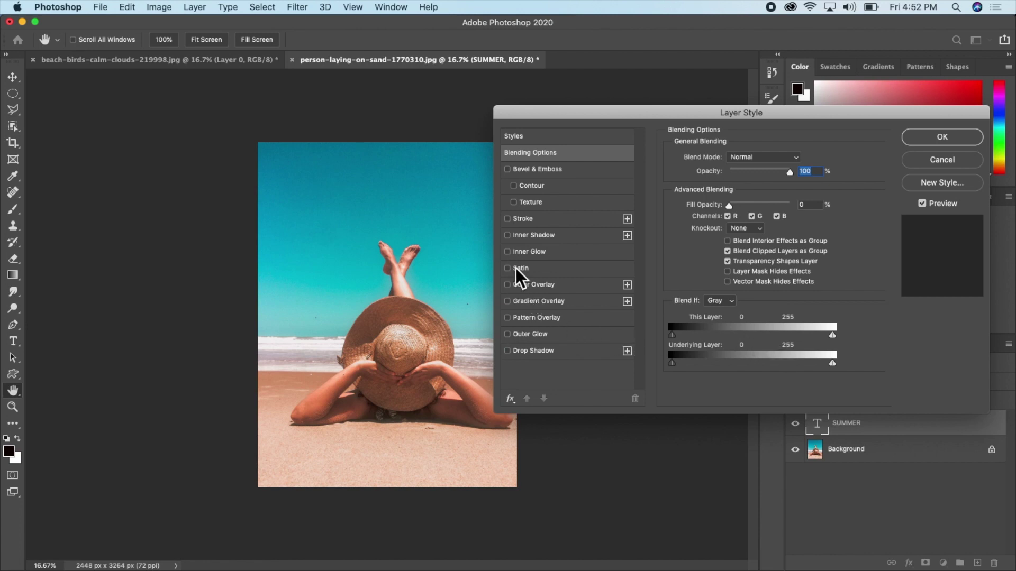
pyautogui.click(507, 218)
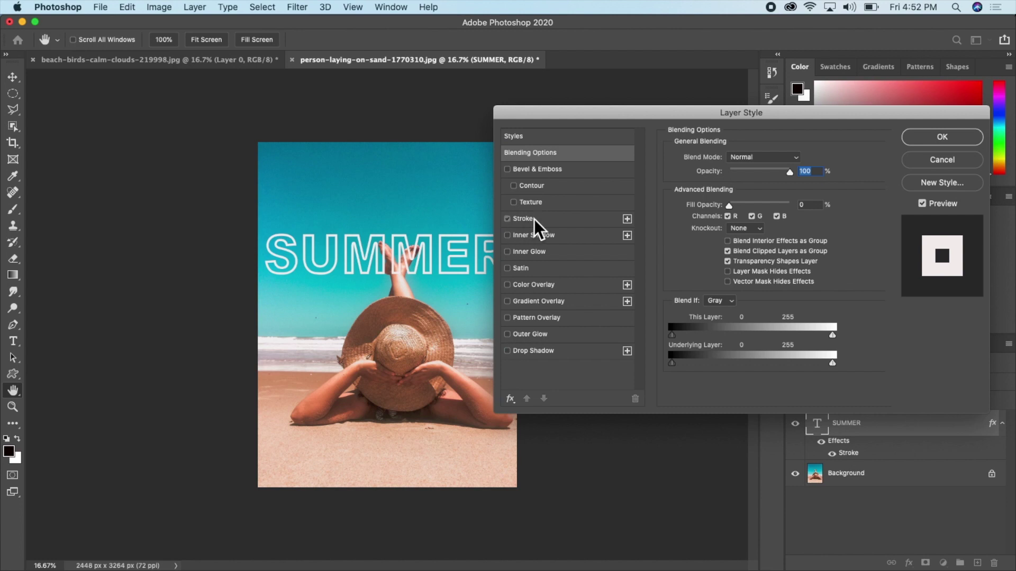
pyautogui.click(534, 219)
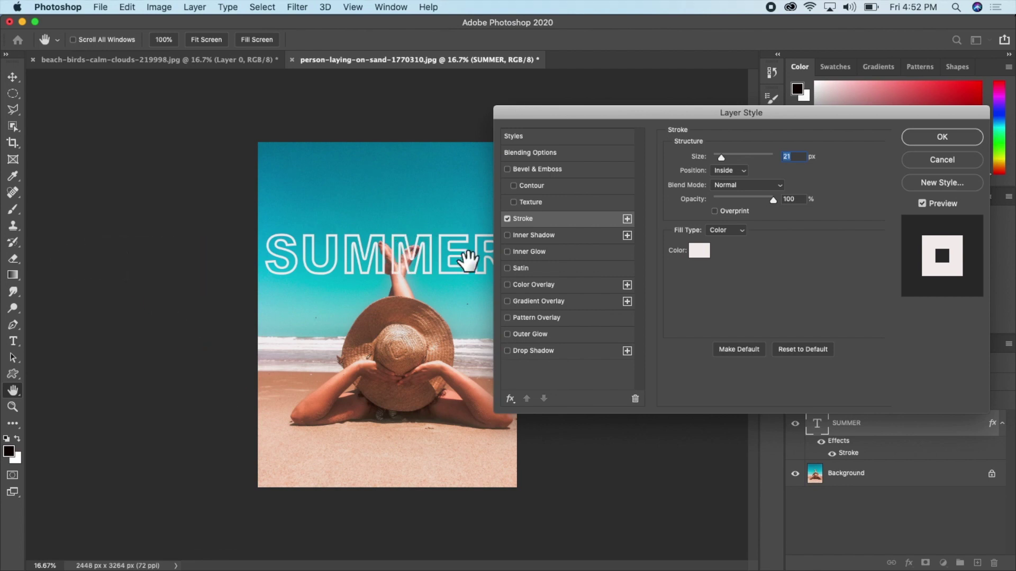
# Step: Set the stroke colour to pale blue caf0fa and the stroke size to 7 px
pyautogui.click(704, 253)
pyautogui.click(760, 183)
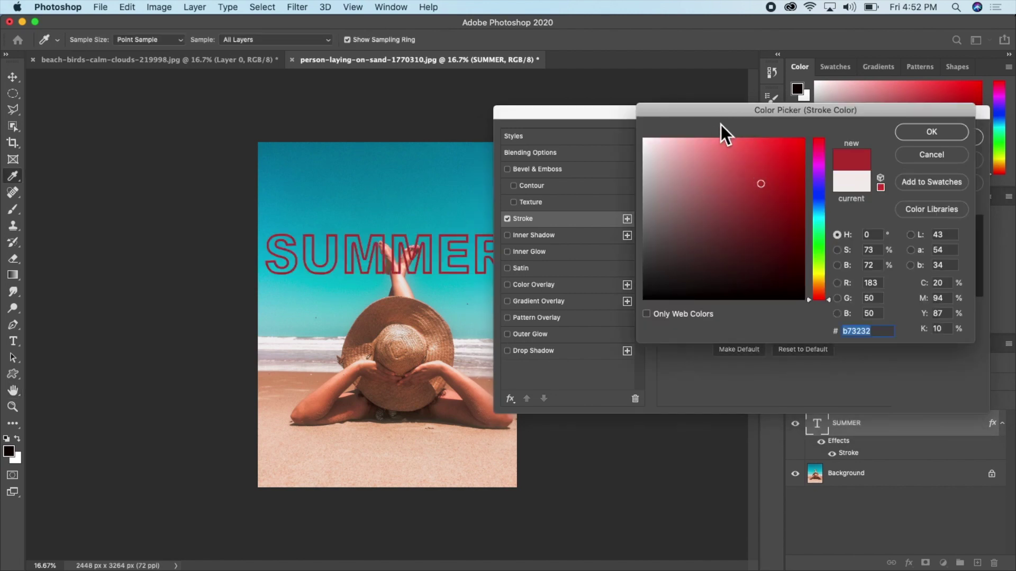
pyautogui.click(703, 152)
pyautogui.click(818, 225)
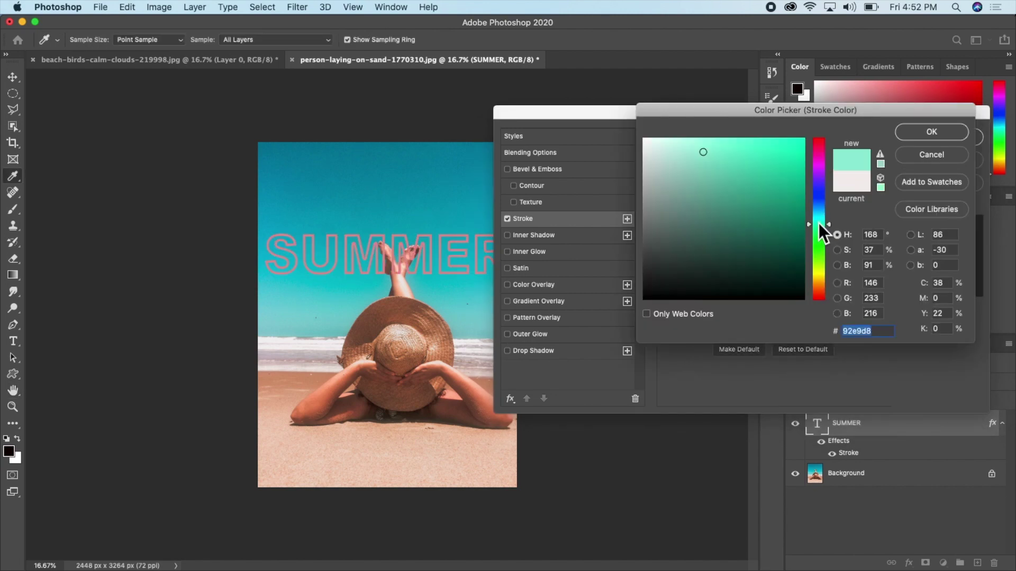
pyautogui.click(819, 213)
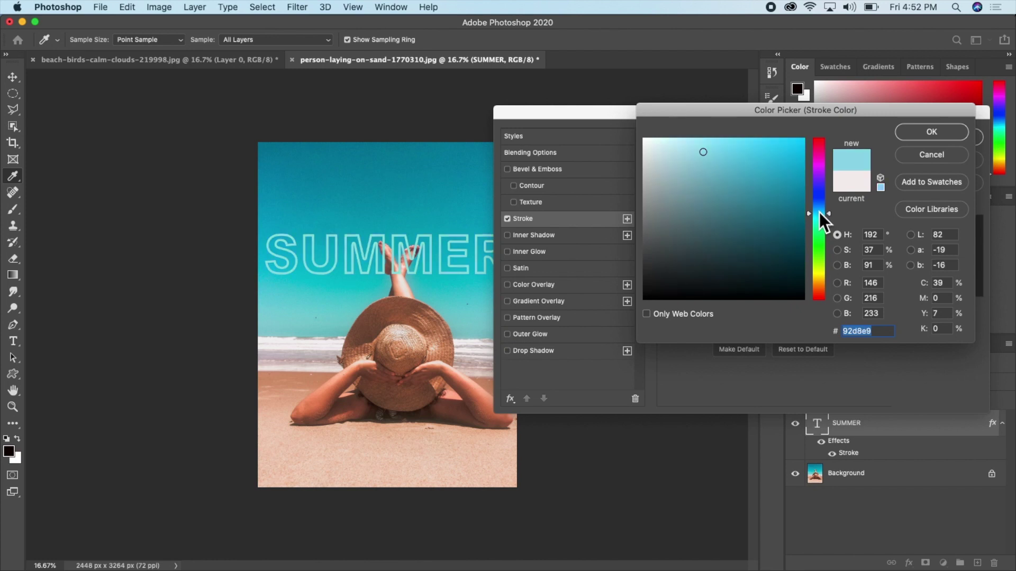
pyautogui.click(785, 165)
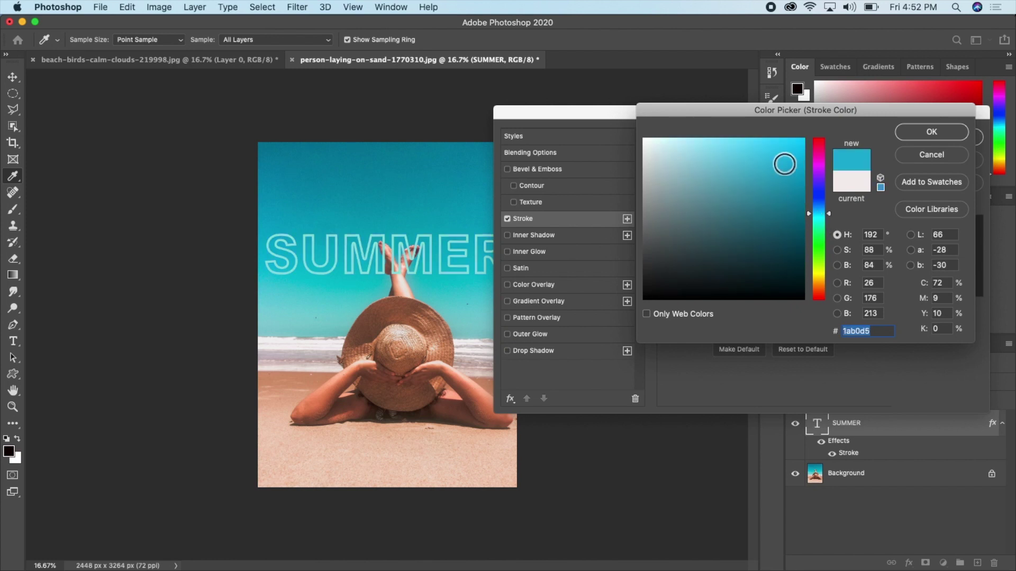
pyautogui.moveTo(662, 142)
pyautogui.mouseDown()
pyautogui.moveTo(687, 139)
pyautogui.moveTo(674, 140)
pyautogui.mouseUp()
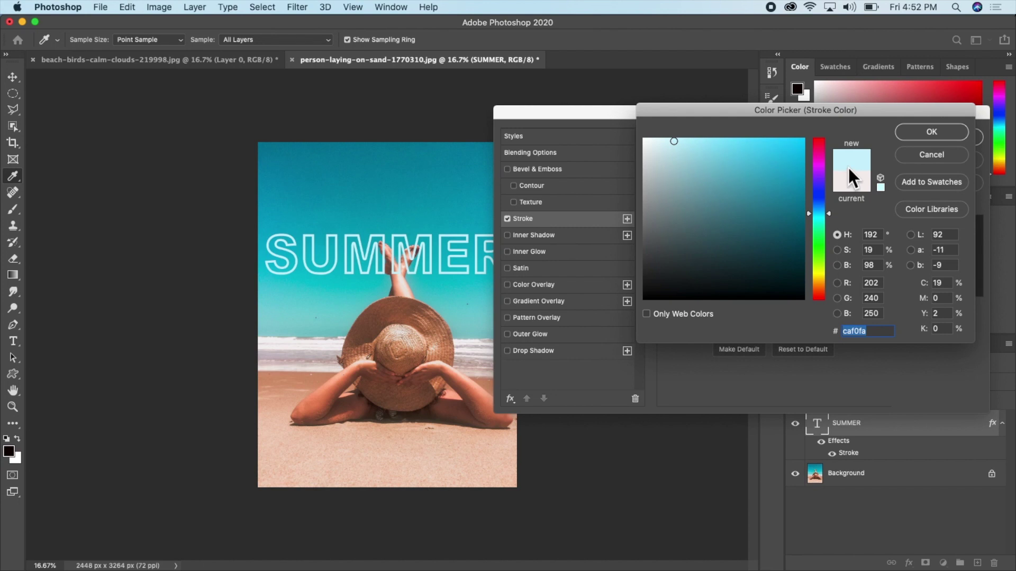
pyautogui.click(926, 136)
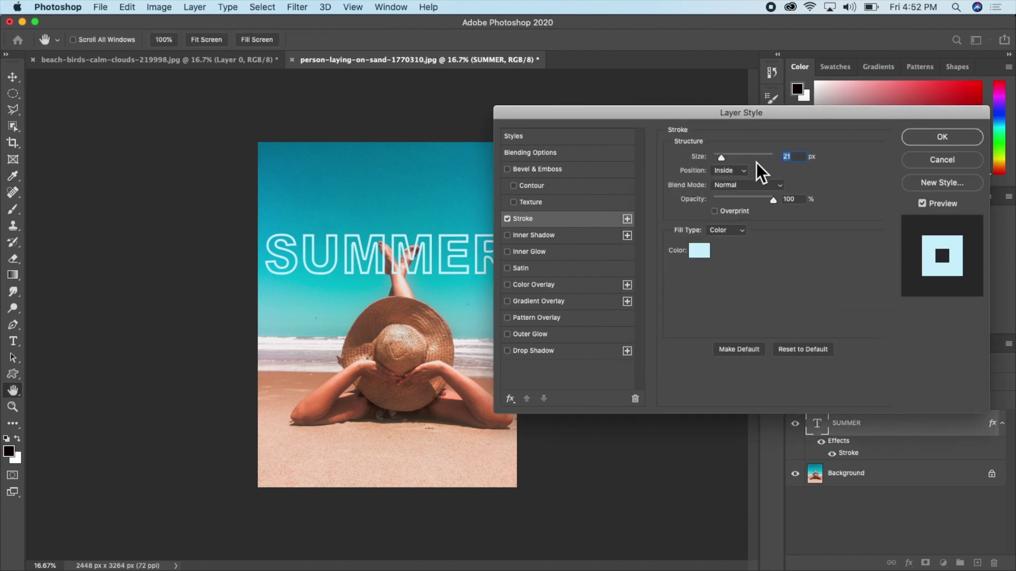
pyautogui.moveTo(724, 159)
pyautogui.mouseDown()
pyautogui.moveTo(783, 161)
pyautogui.moveTo(716, 160)
pyautogui.mouseUp()
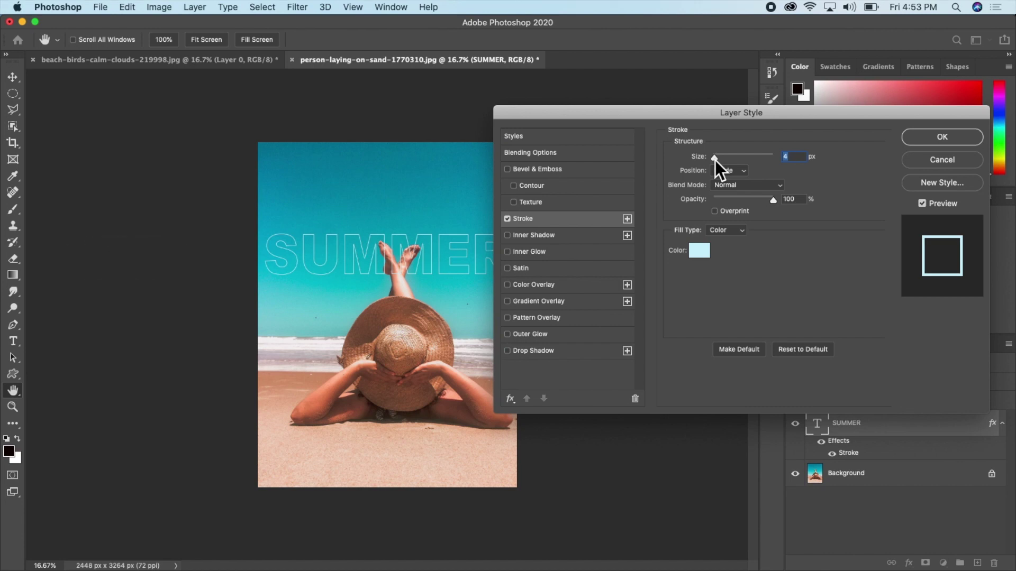
pyautogui.moveTo(715, 159); pyautogui.dragTo(719, 158)
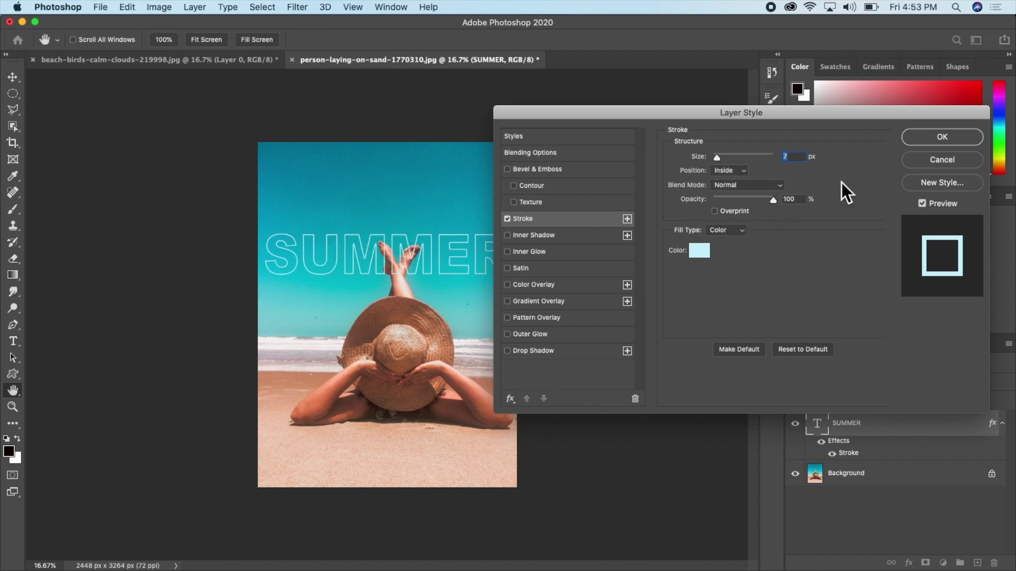
# Step: Try the Satin, Color Overlay, Gradient Overlay and Pattern Overlay effects on the SUMMER text
pyautogui.click(508, 268)
pyautogui.click(507, 268)
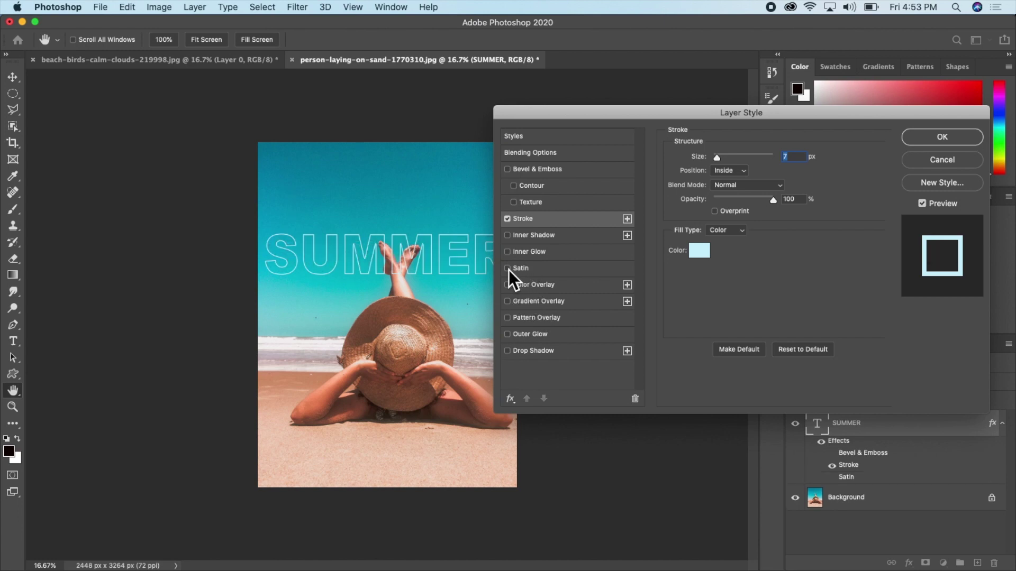
pyautogui.click(506, 285)
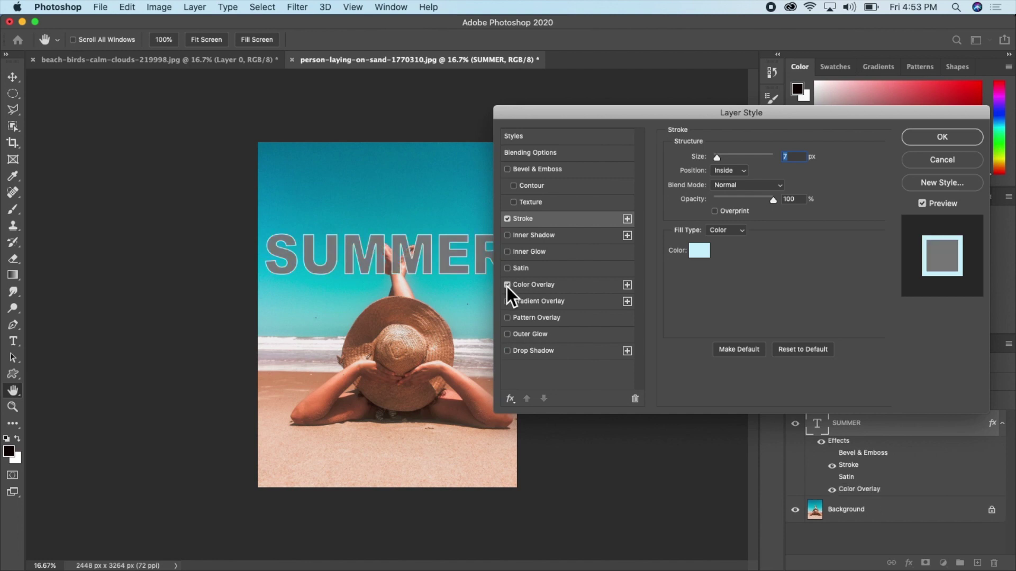
pyautogui.click(507, 286)
pyautogui.click(508, 302)
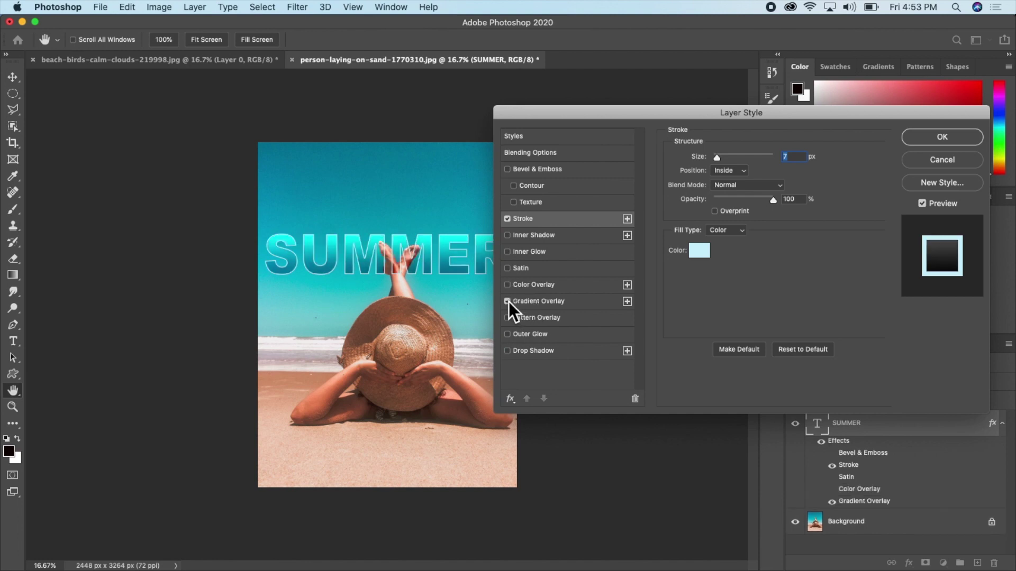
pyautogui.click(508, 303)
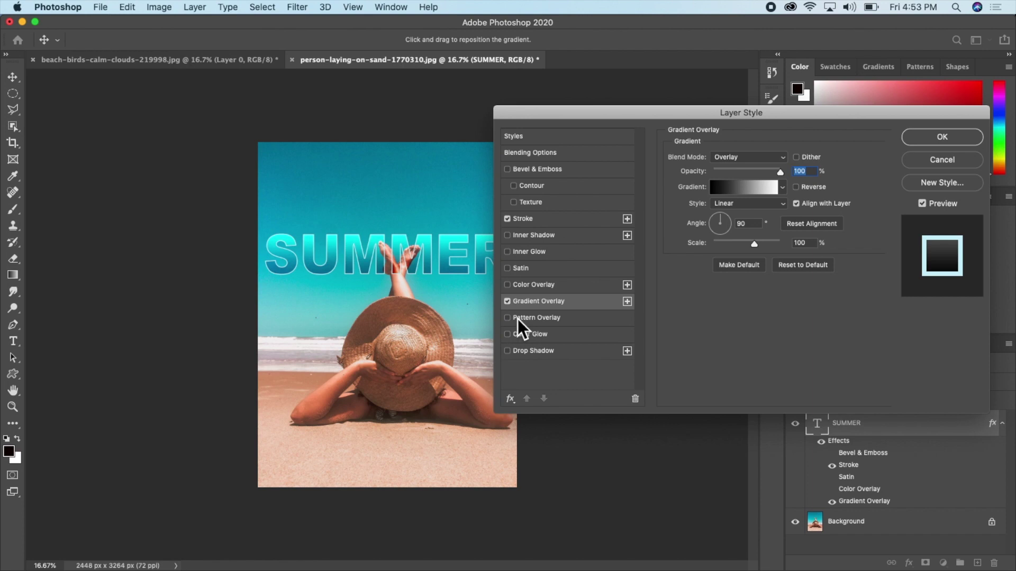
pyautogui.click(508, 303)
pyautogui.click(508, 317)
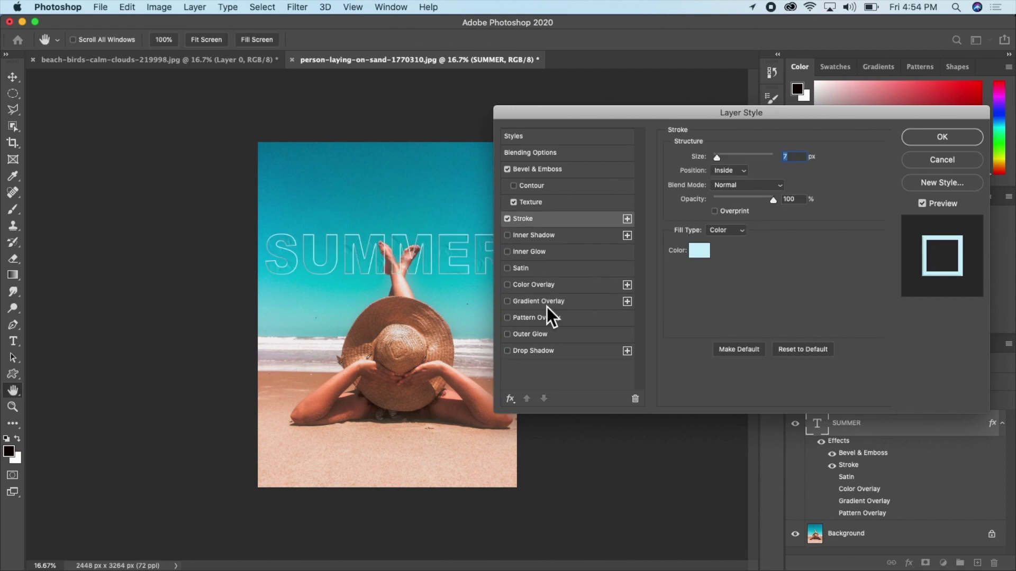
# Step: Enable Gradient Overlay on the SUMMER text and apply a light-blue-to-violet gradient preset from the Blues group
pyautogui.click(511, 302)
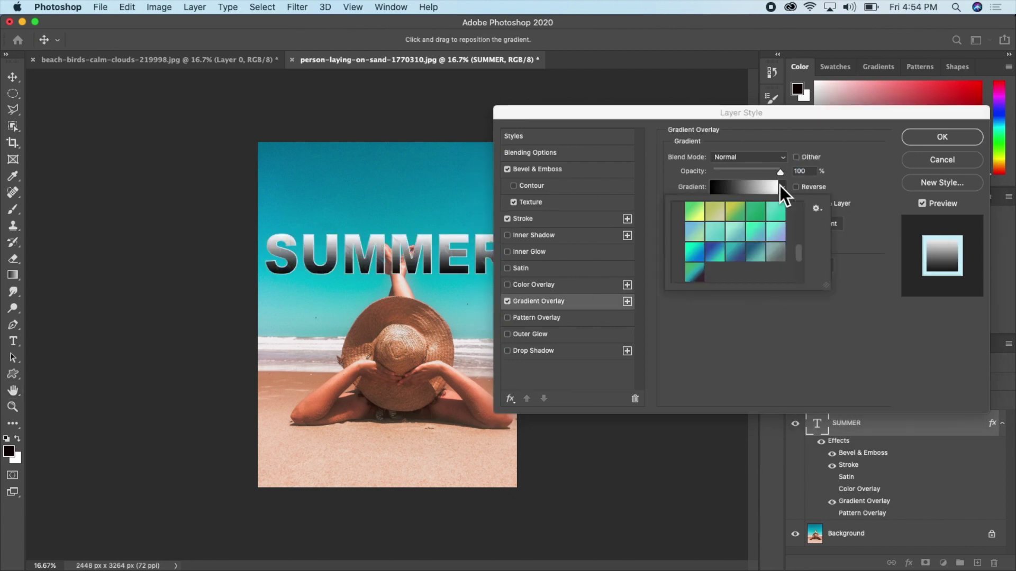
pyautogui.scroll(10, 737, 267)
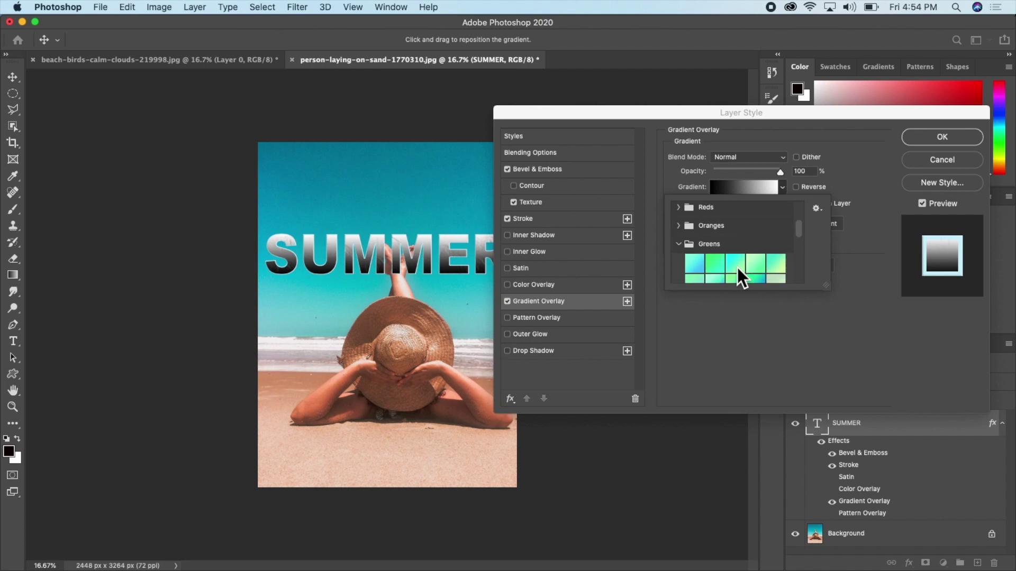
pyautogui.click(678, 244)
pyautogui.scroll(3, 767, 257)
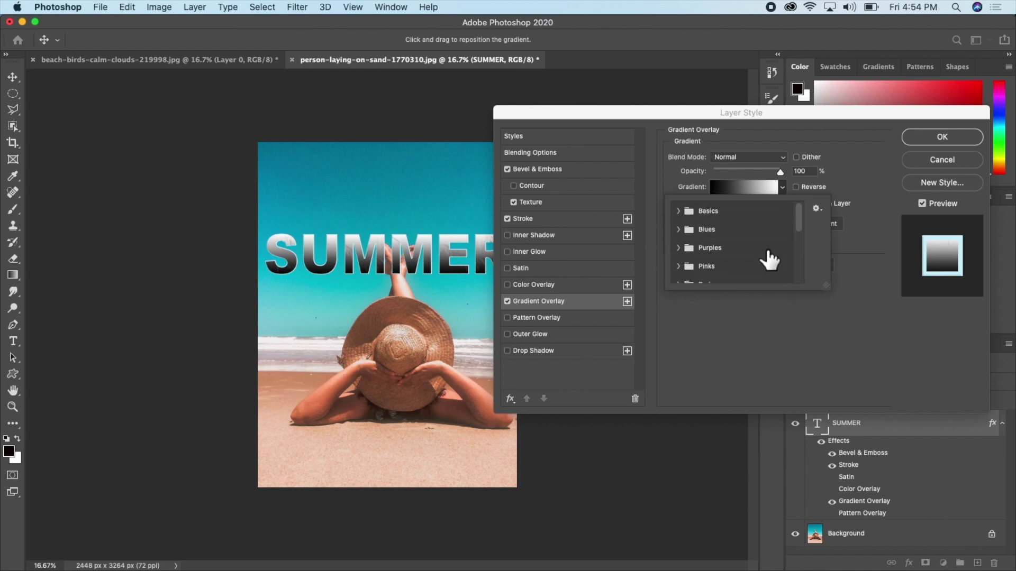
pyautogui.scroll(-4, 769, 260)
pyautogui.scroll(4, 769, 260)
pyautogui.click(679, 212)
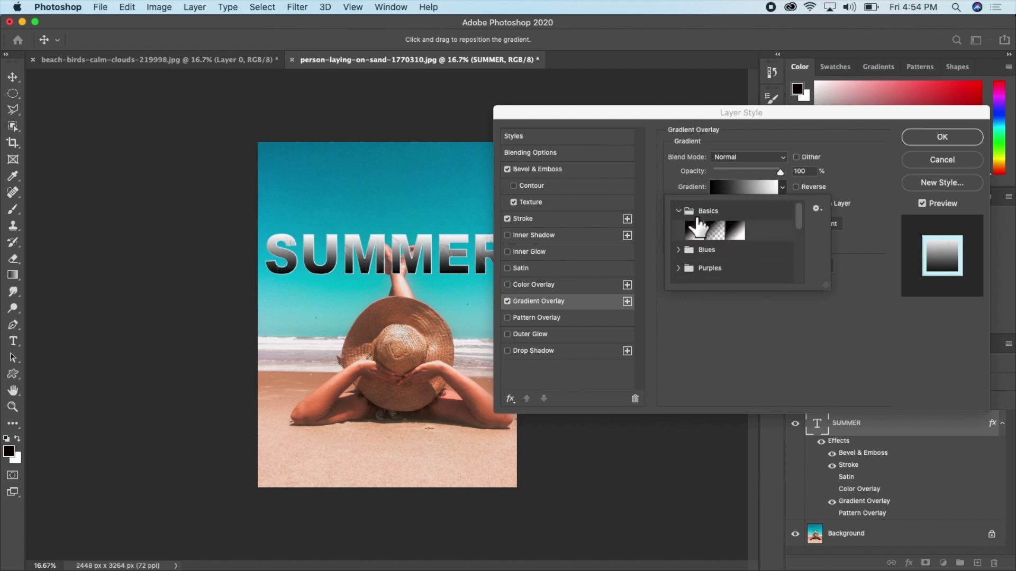
pyautogui.click(679, 212)
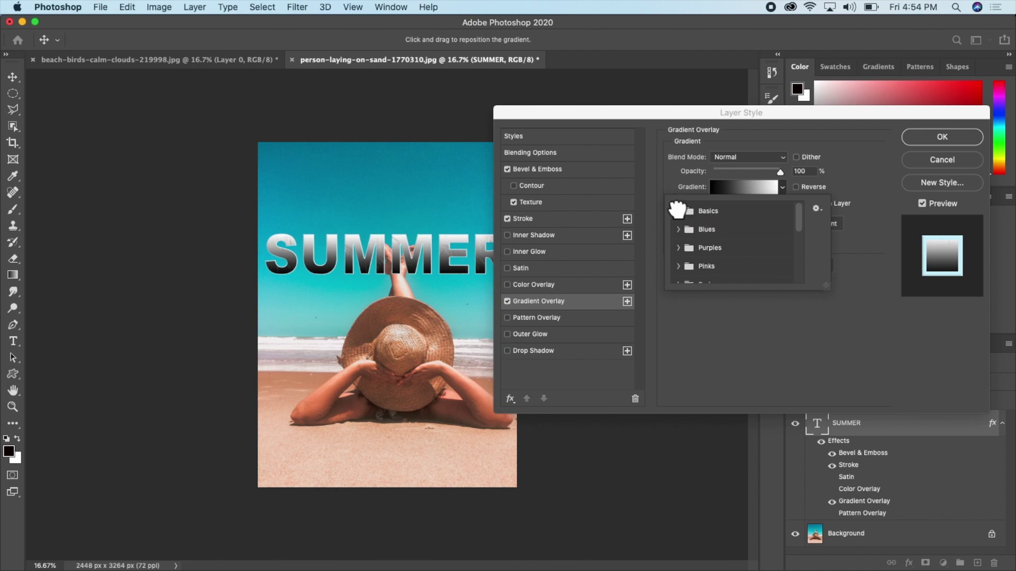
pyautogui.click(677, 227)
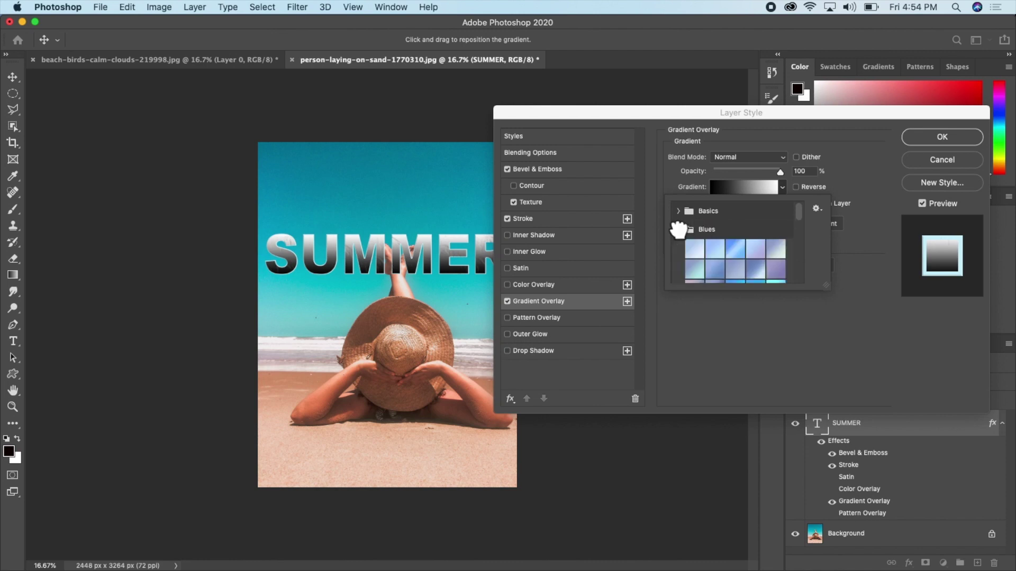
pyautogui.scroll(-3, 731, 265)
pyautogui.click(734, 255)
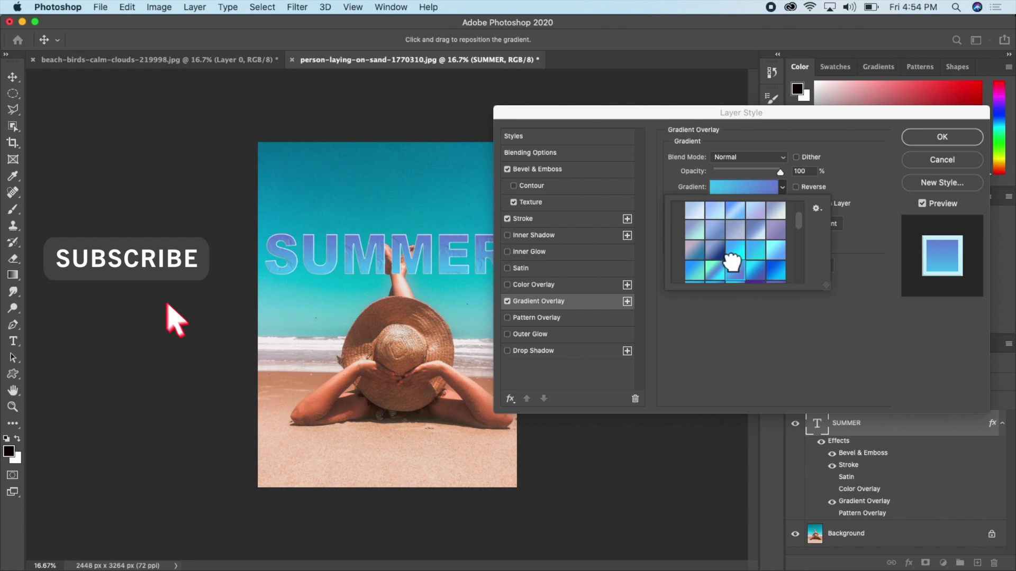
# Step: Try several darker blue and violet gradient presets from the Blues group on the SUMMER text's Gradient Overlay
pyautogui.scroll(-3, 756, 270)
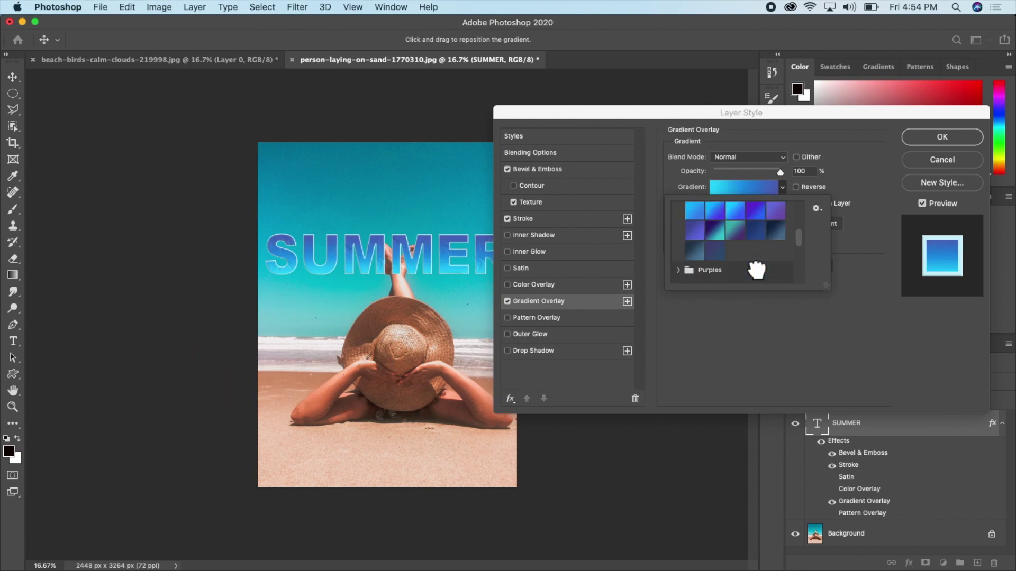
pyautogui.click(755, 230)
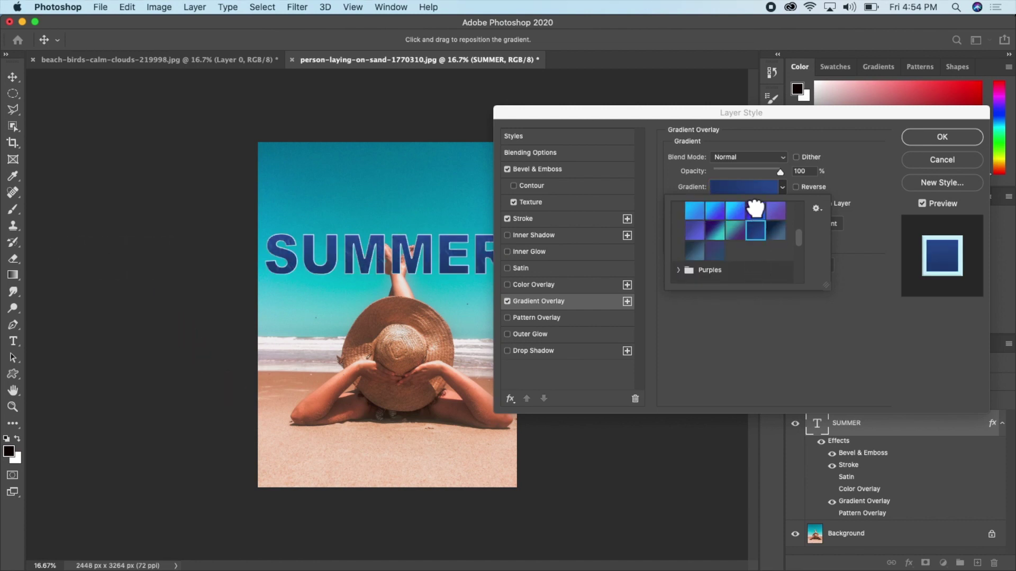
pyautogui.click(756, 210)
pyautogui.click(714, 231)
pyautogui.click(695, 231)
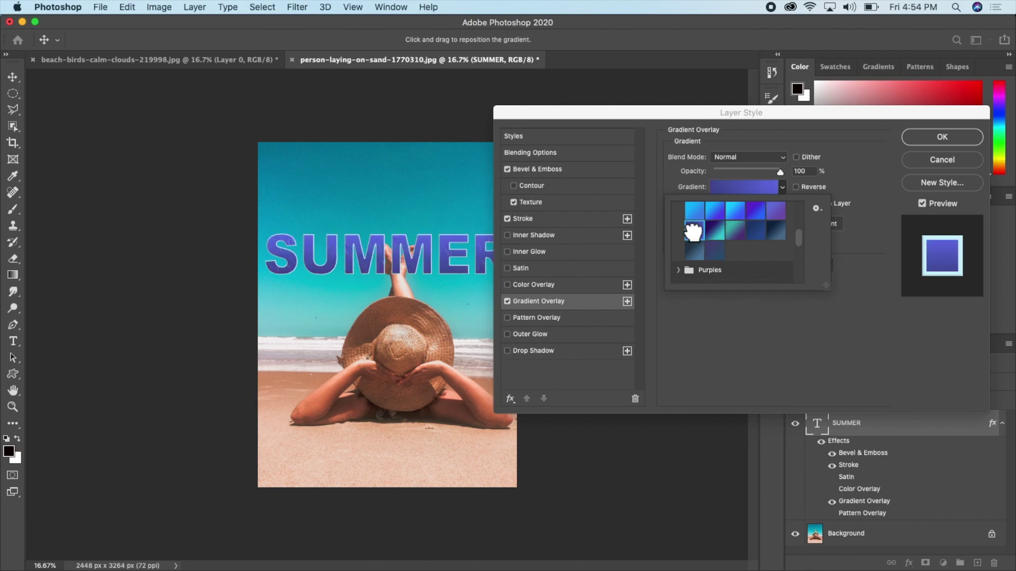
pyautogui.click(696, 250)
pyautogui.click(707, 249)
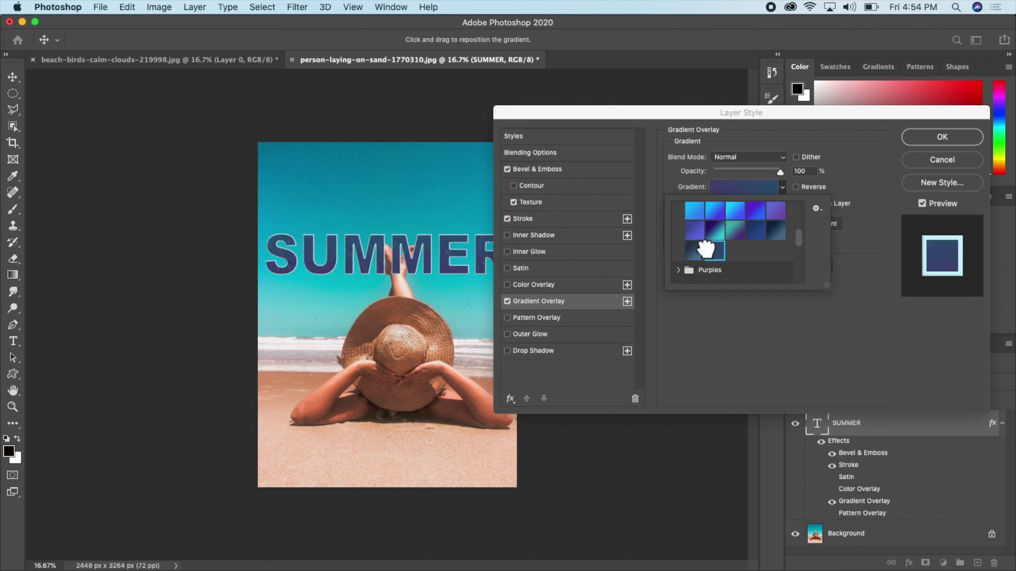
pyautogui.click(720, 214)
pyautogui.scroll(2, 704, 220)
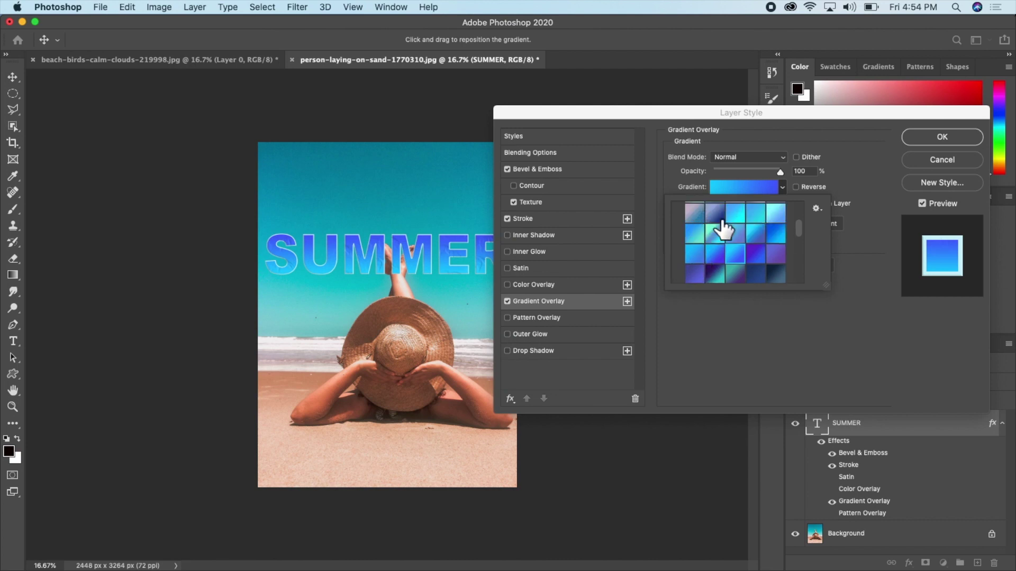
# Step: Compare brighter Blues gradient presets on the SUMMER text and apply the royal-blue-to-cyan one
pyautogui.click(739, 213)
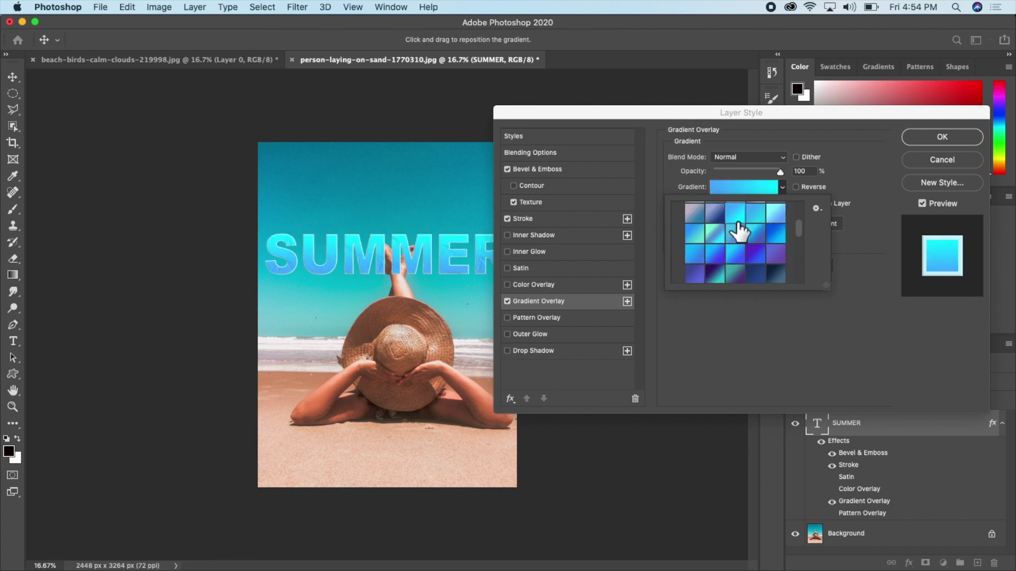
pyautogui.click(754, 248)
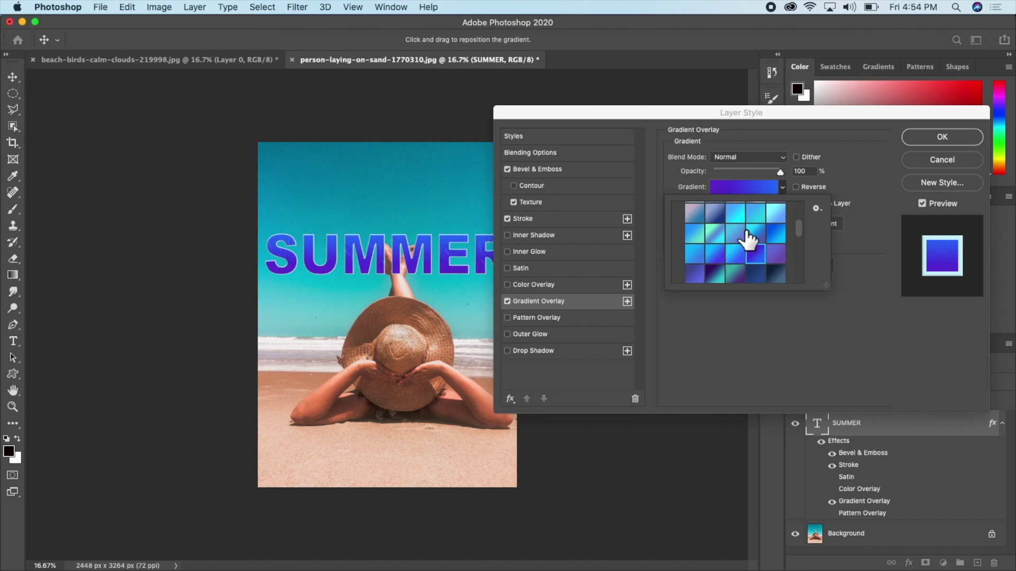
pyautogui.click(734, 212)
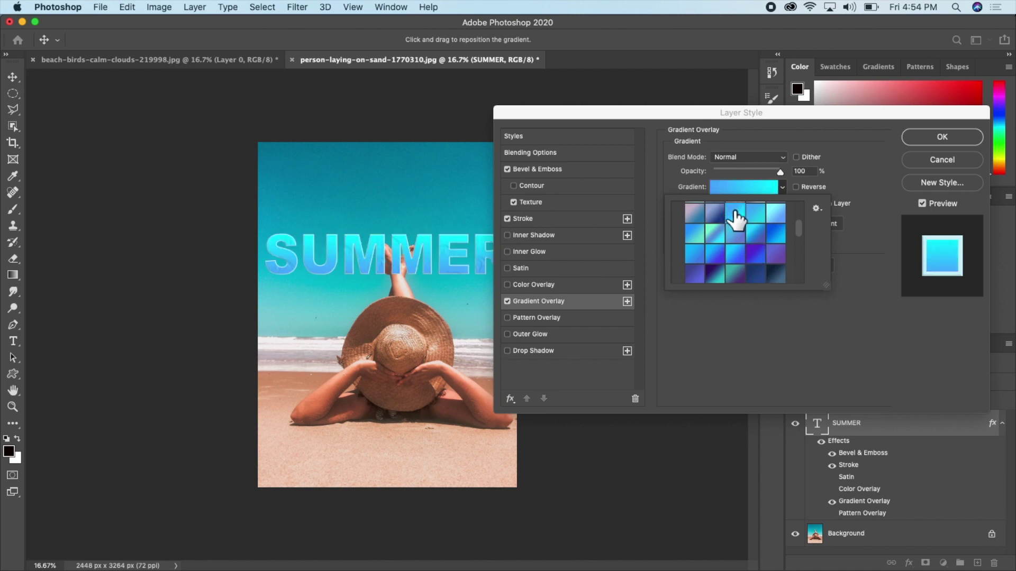
pyautogui.click(692, 231)
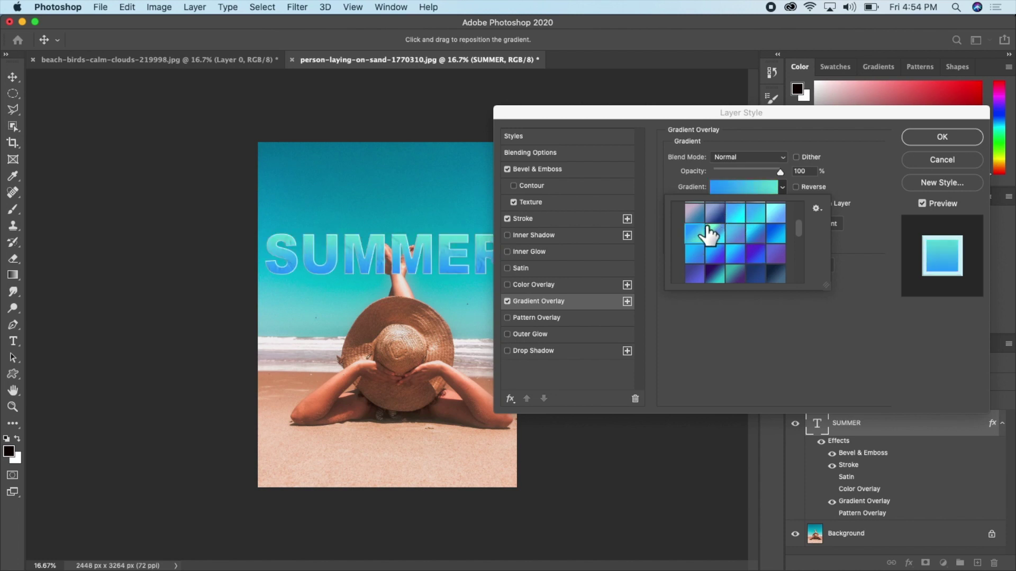
pyautogui.click(771, 228)
pyautogui.click(783, 186)
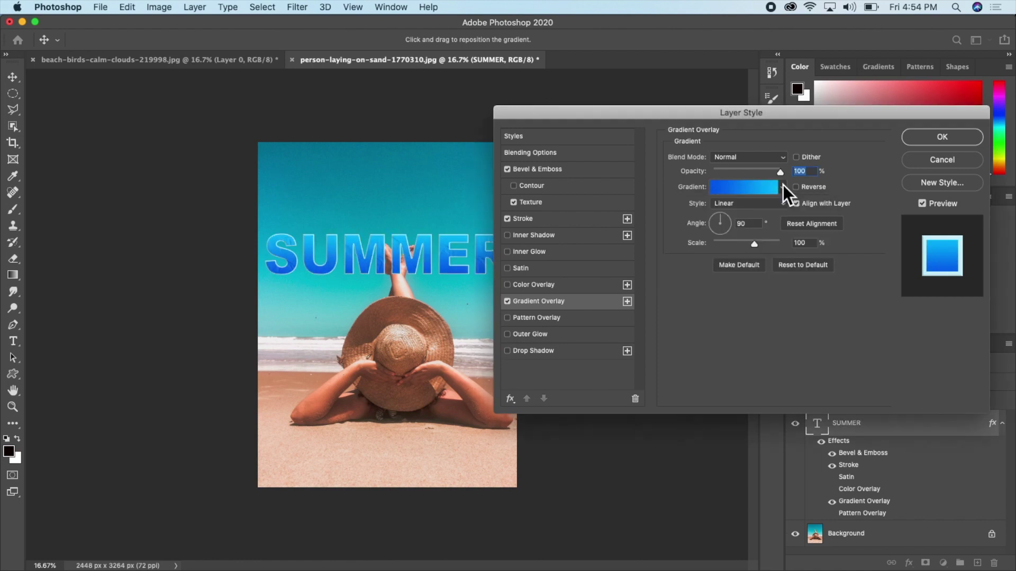
# Step: Set the Gradient Overlay's blend mode to Overlay and its opacity to 50%, and apply the layer style
pyautogui.click(784, 155)
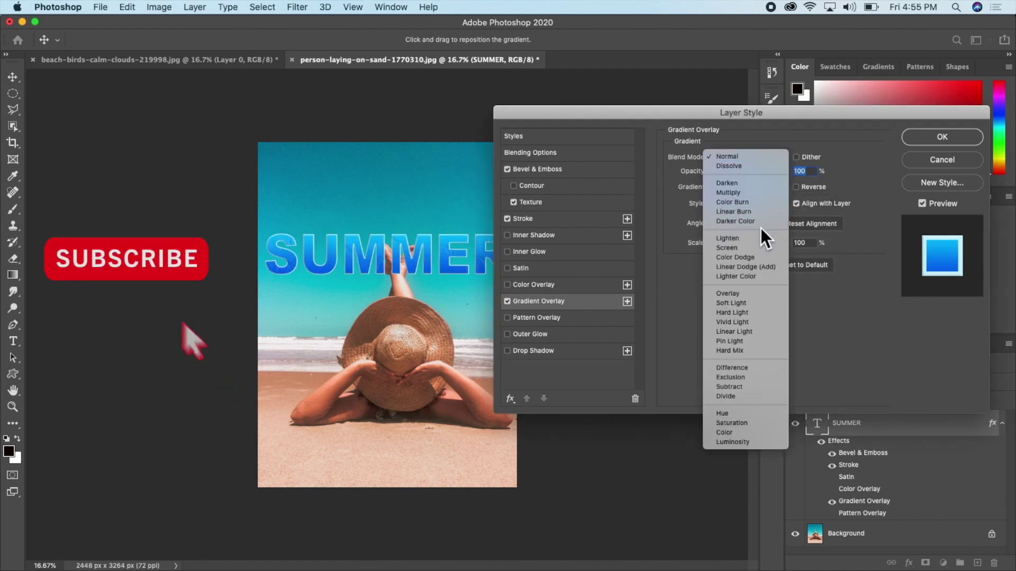
pyautogui.click(738, 291)
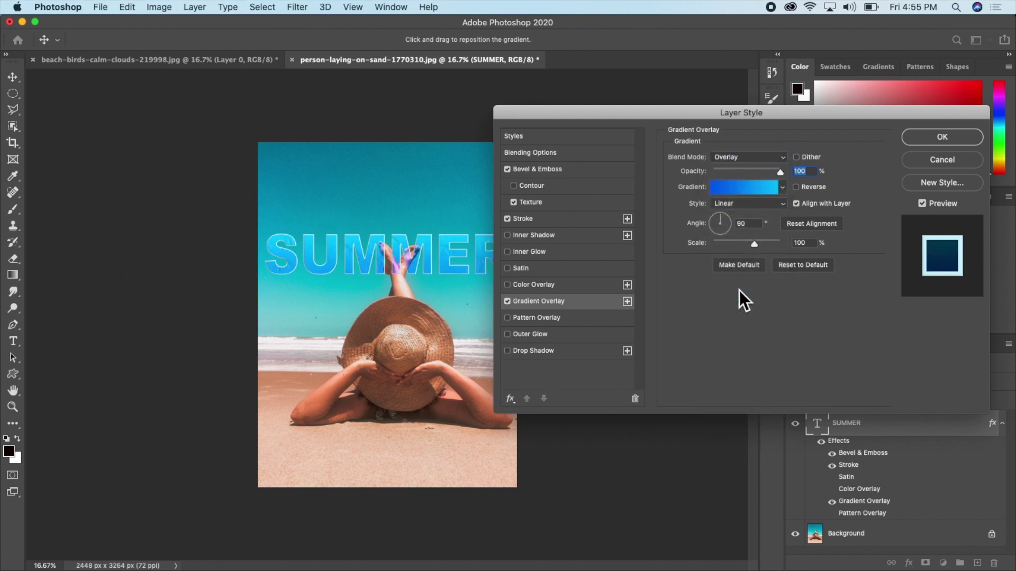
pyautogui.moveTo(780, 174); pyautogui.dragTo(726, 175)
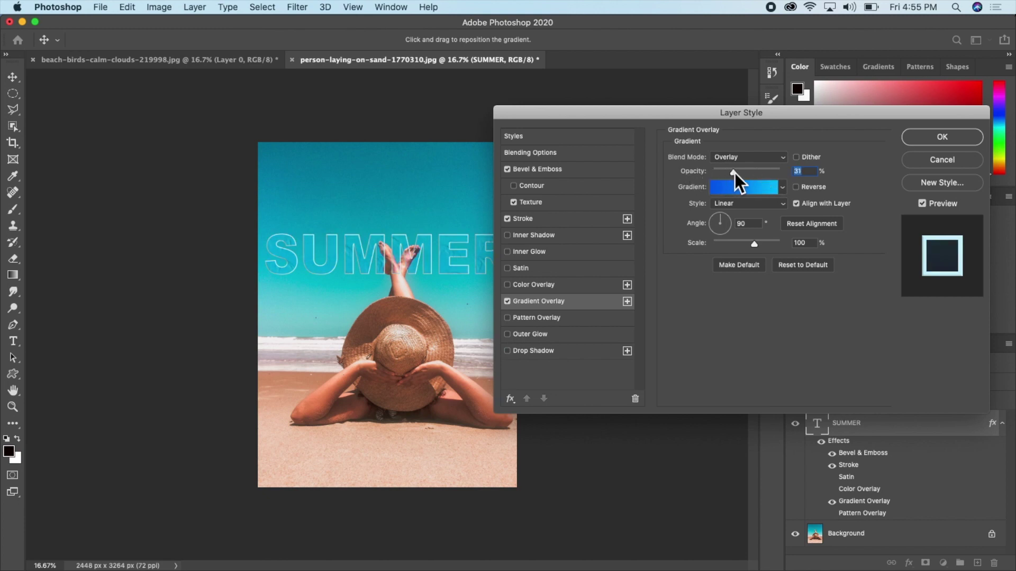
pyautogui.moveTo(735, 175); pyautogui.dragTo(747, 176)
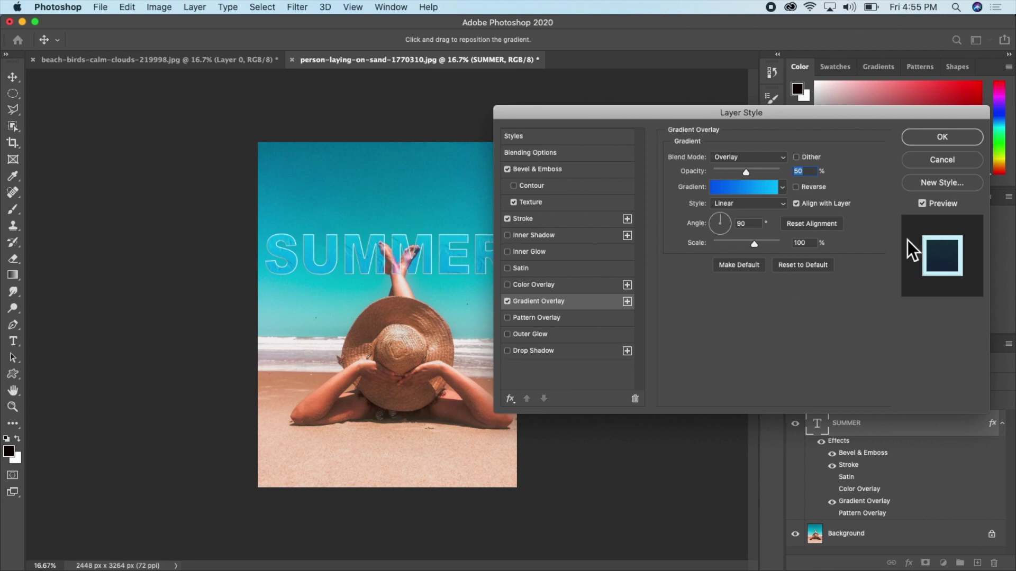
pyautogui.click(943, 136)
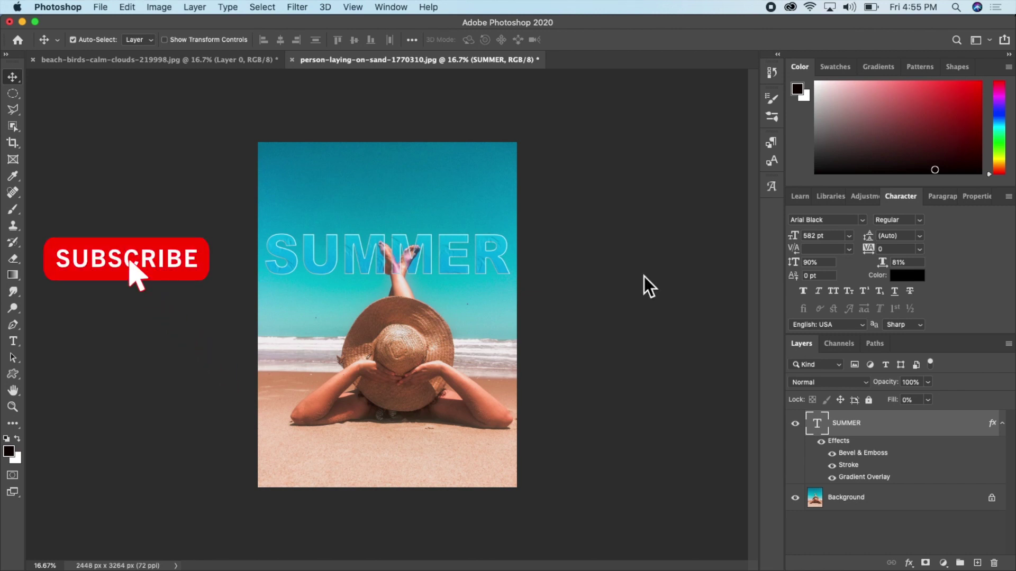
# Step: Load the SUMMER layer's letter shapes as a selection and invert it to cover the area around the text
pyautogui.click(855, 507)
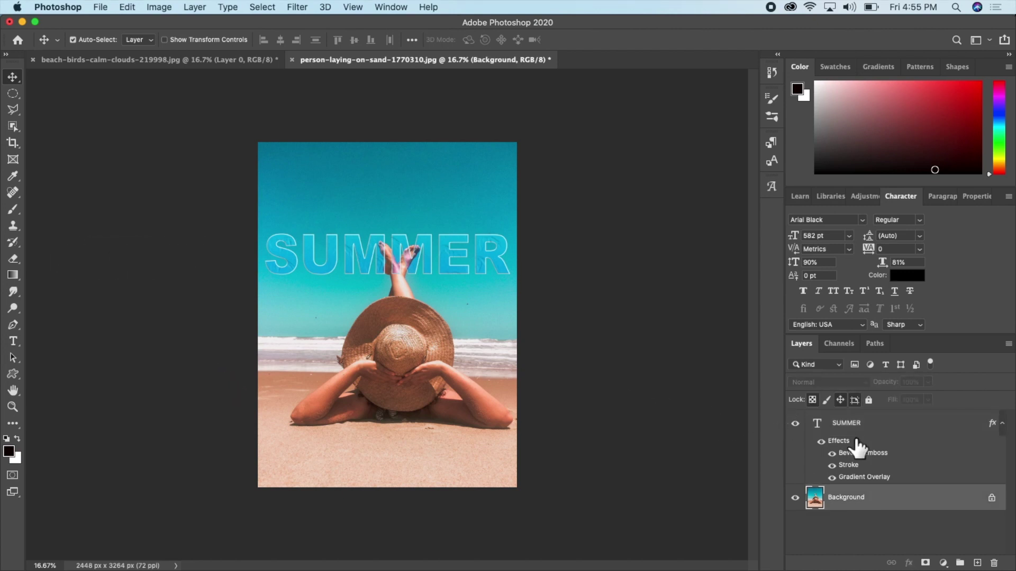
pyautogui.click(873, 431)
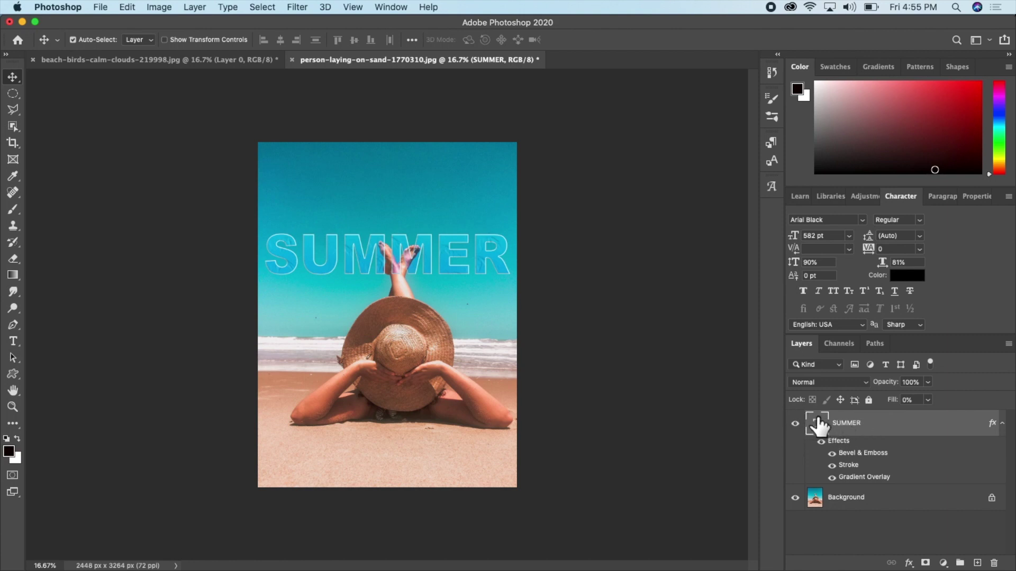
pyautogui.press('super')
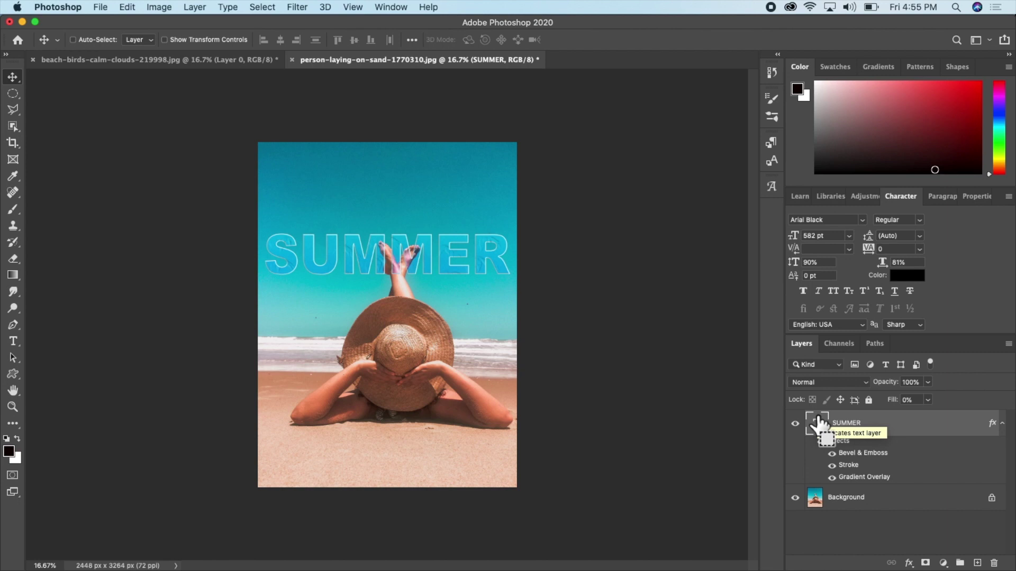
pyautogui.keyDown('super'); pyautogui.click(818, 423); pyautogui.keyUp('super')
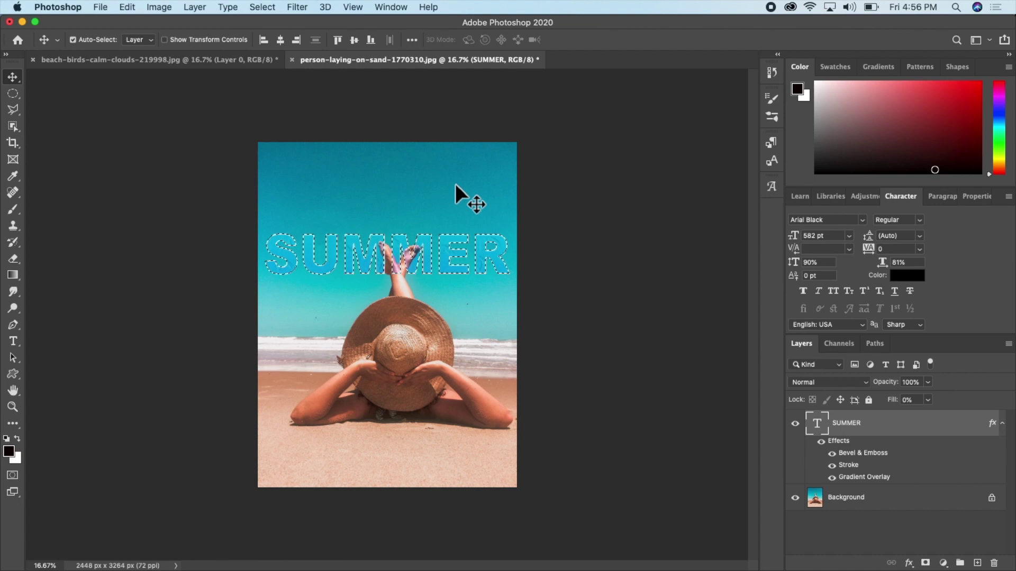
pyautogui.click(266, 8)
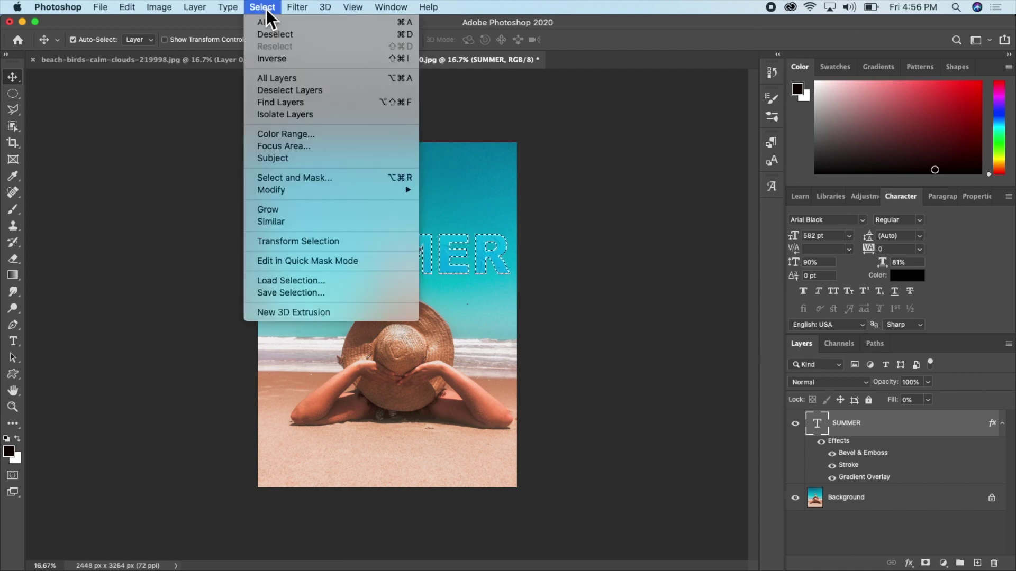
pyautogui.click(285, 60)
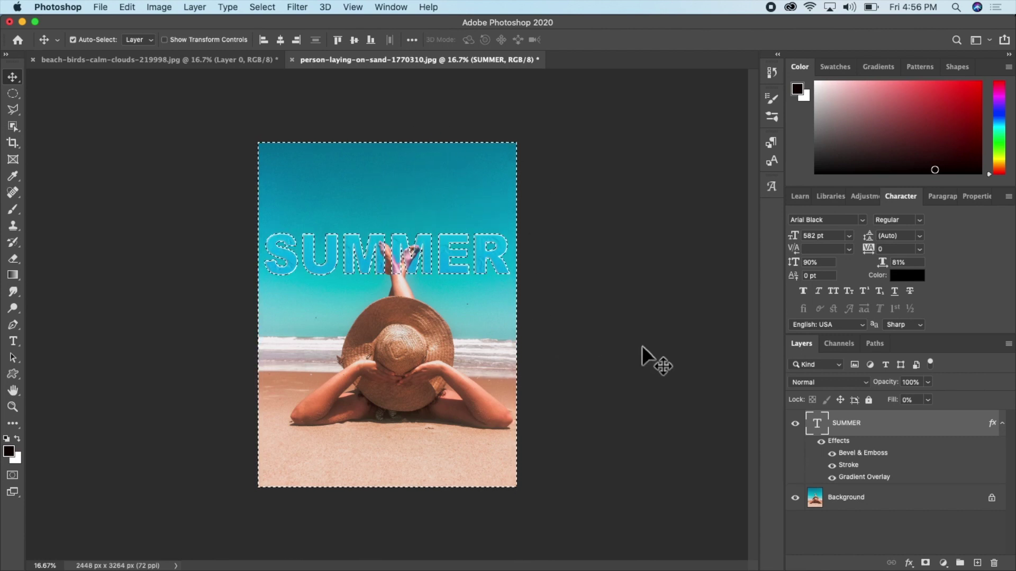
# Step: Add a Solid Color fill layer directly above the Background from the inverted selection, coloured pale lilac ddc5ef
pyautogui.click(867, 497)
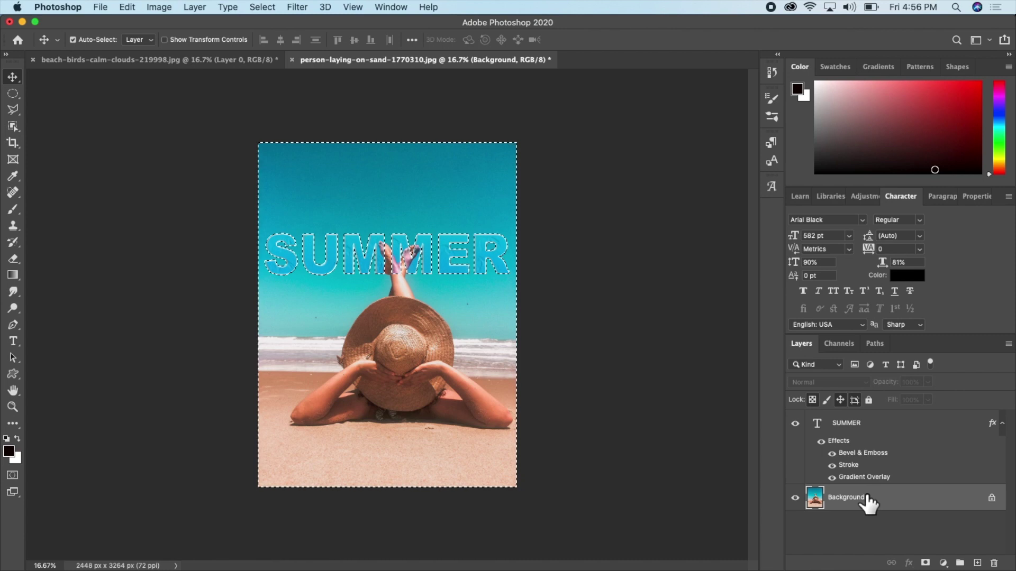
pyautogui.click(943, 563)
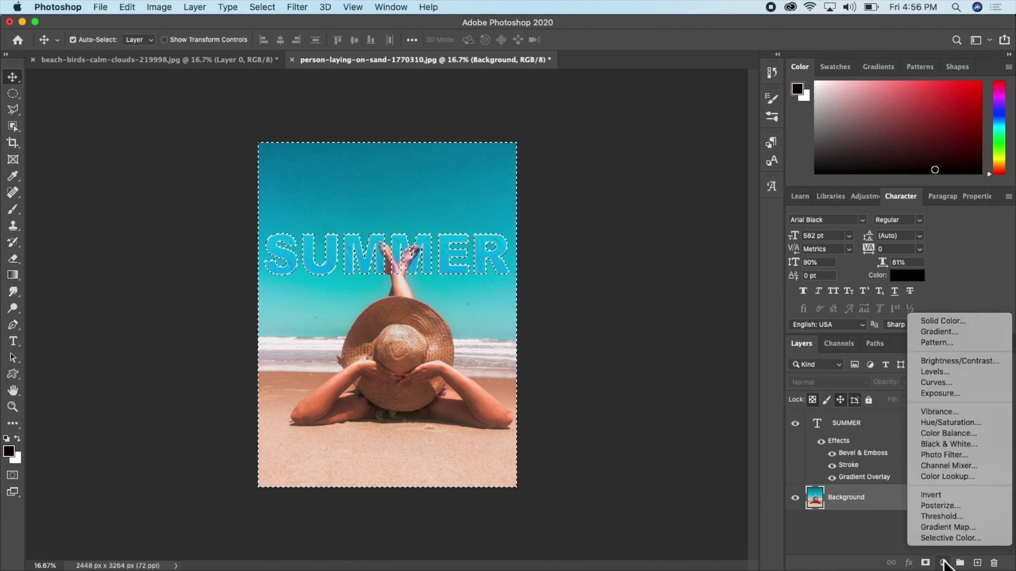
pyautogui.click(948, 320)
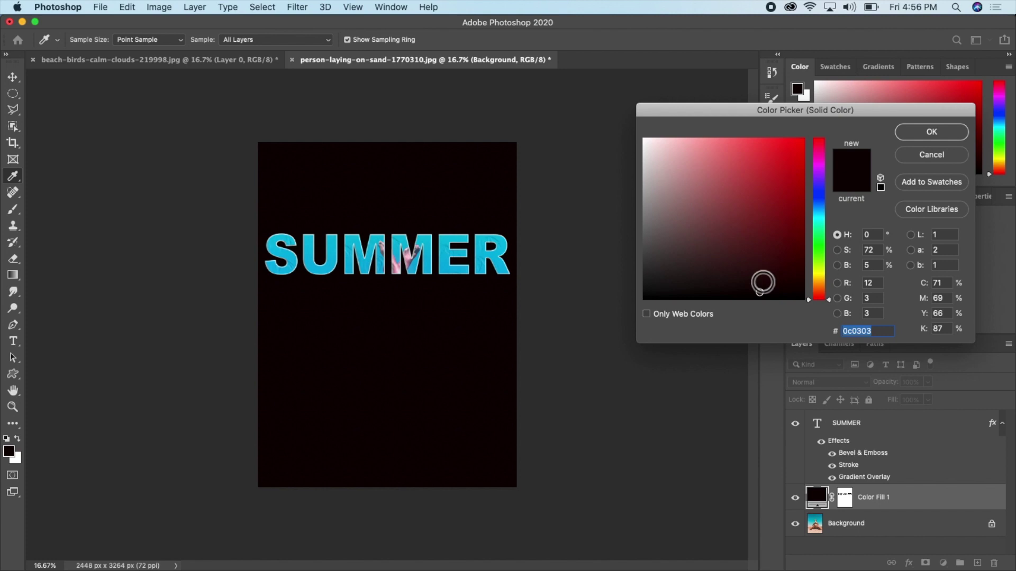
pyautogui.click(737, 217)
pyautogui.click(715, 171)
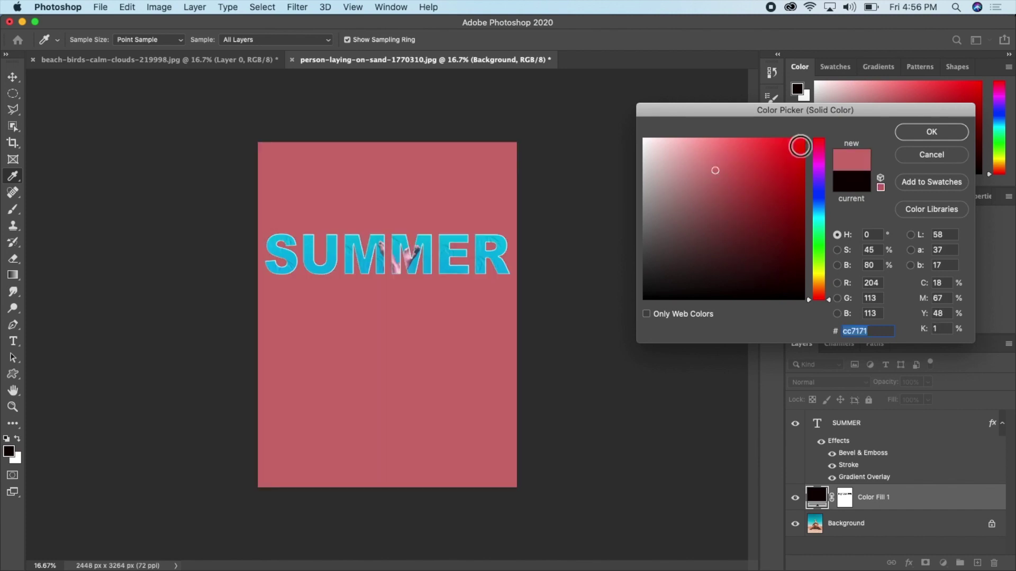
pyautogui.click(800, 146)
pyautogui.moveTo(823, 217); pyautogui.dragTo(824, 260)
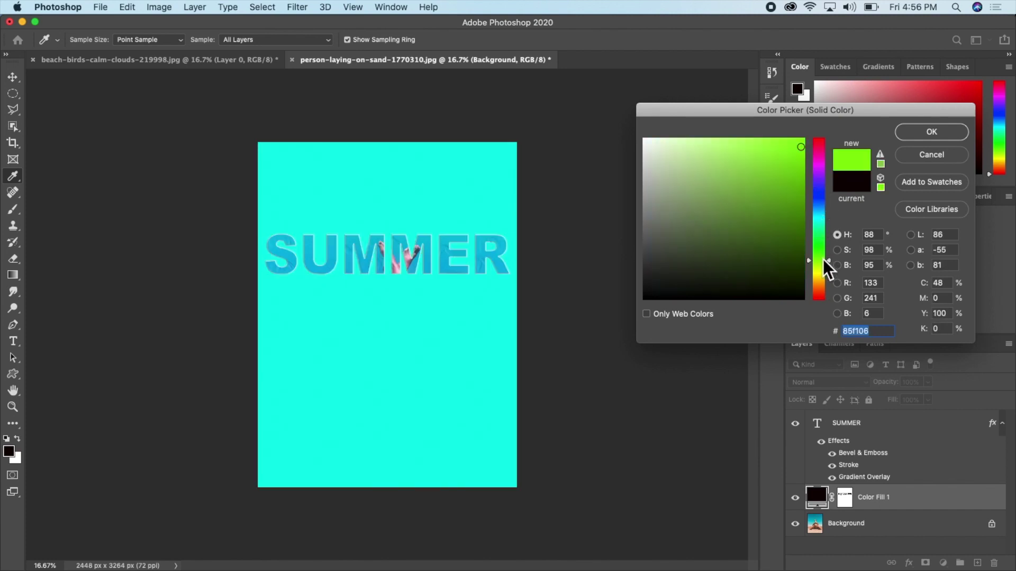
pyautogui.click(692, 153)
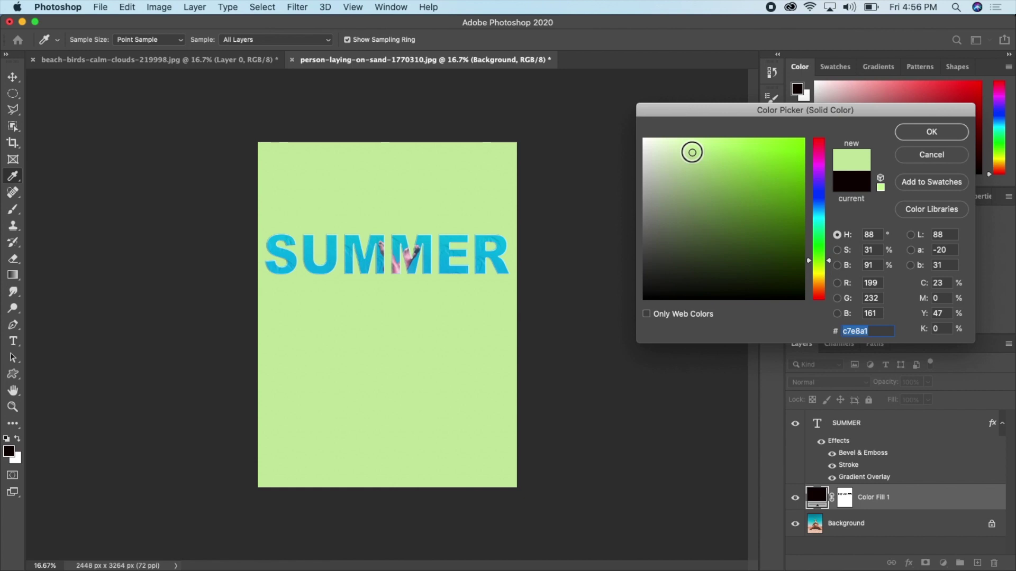
pyautogui.click(671, 148)
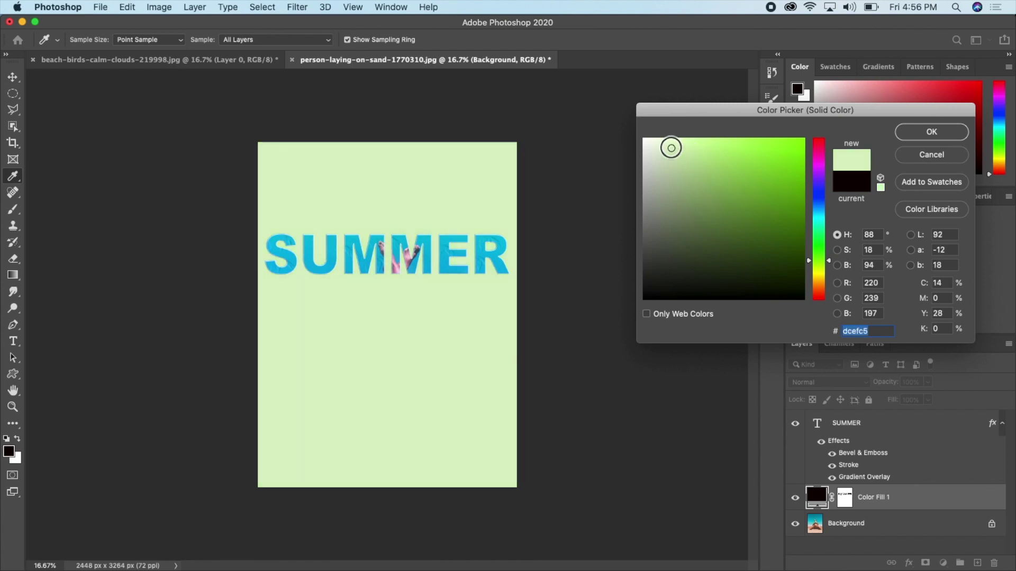
pyautogui.click(817, 177)
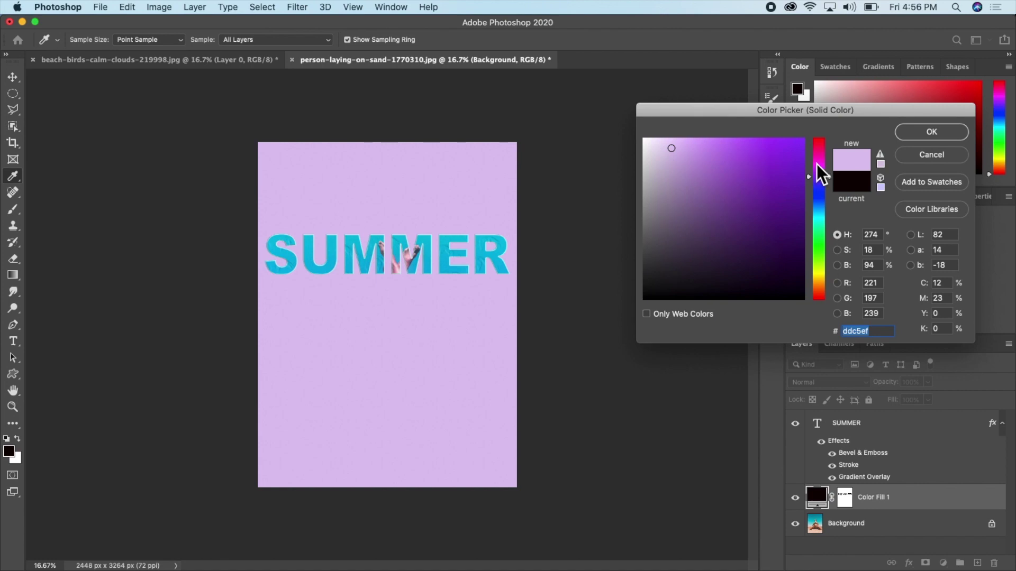
pyautogui.click(911, 130)
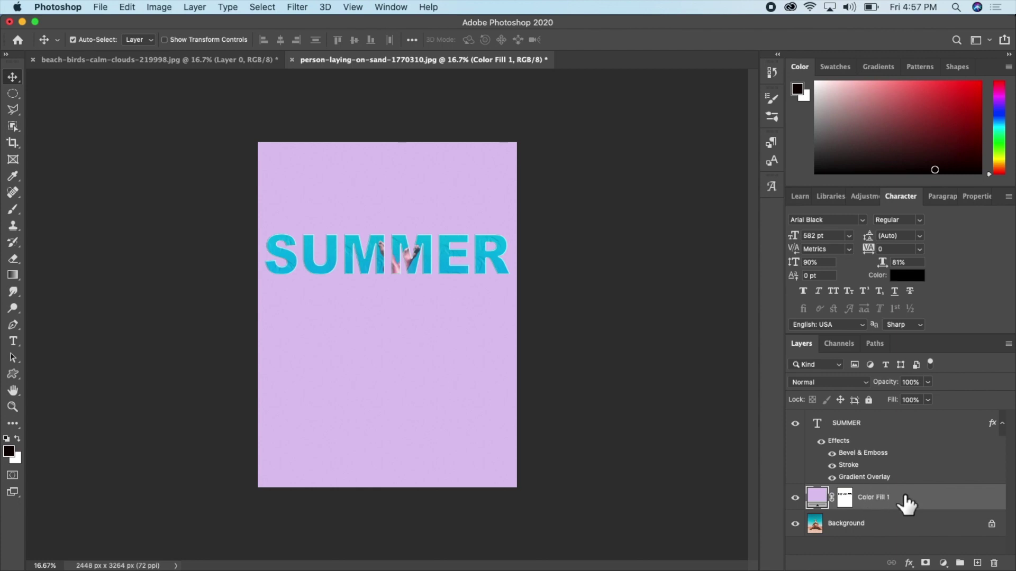
# Step: Lower the lilac colour fill layer's opacity to 27%
pyautogui.moveTo(886, 385); pyautogui.dragTo(876, 386)
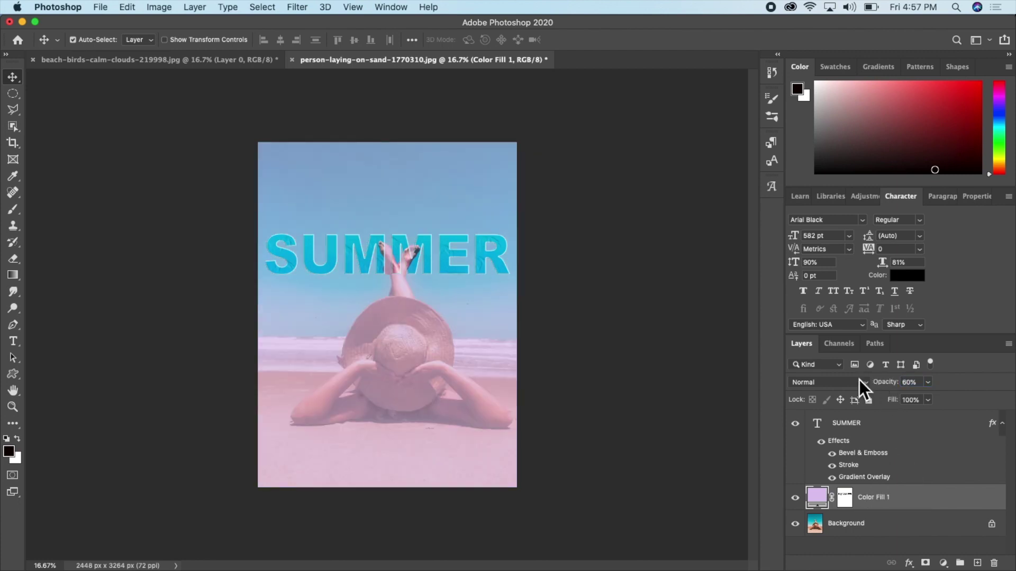
pyautogui.moveTo(878, 386)
pyautogui.mouseDown()
pyautogui.moveTo(888, 386)
pyautogui.moveTo(868, 382)
pyautogui.mouseUp()
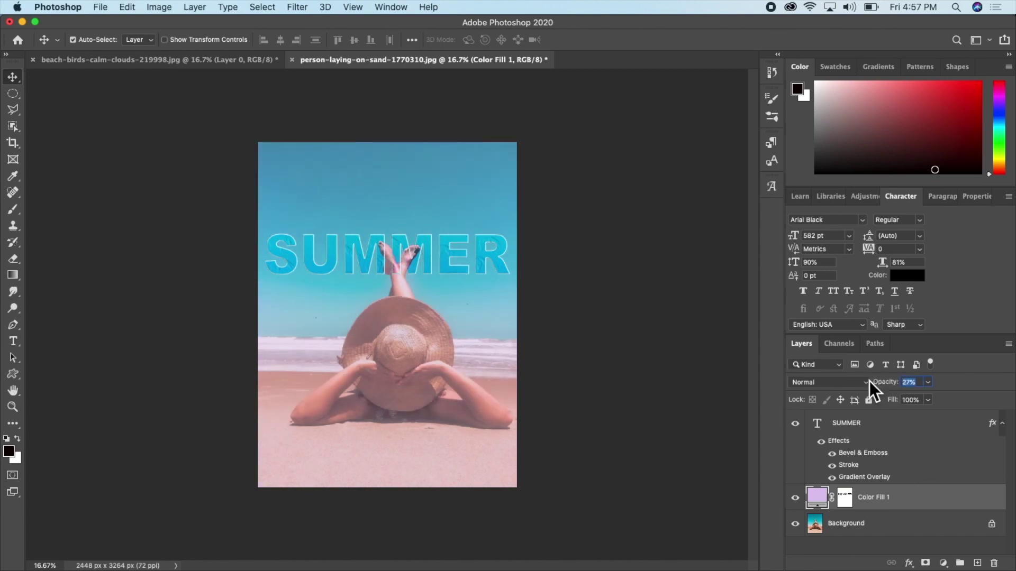
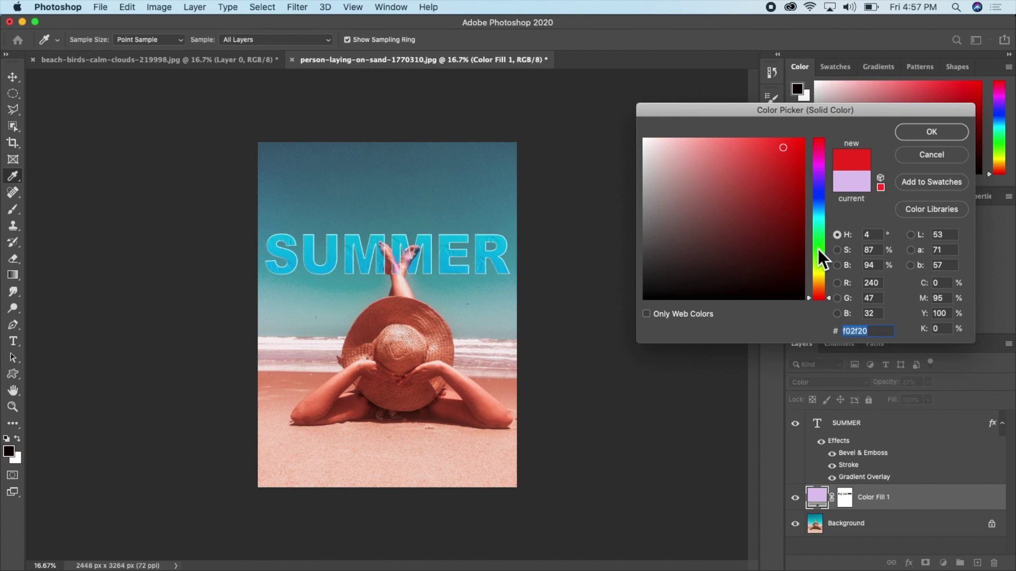
# Step: Change the solid colour fill layer's colour from lilac to pink e69ad9
pyautogui.moveTo(815, 240); pyautogui.dragTo(818, 187)
pyautogui.moveTo(716, 144); pyautogui.dragTo(690, 150)
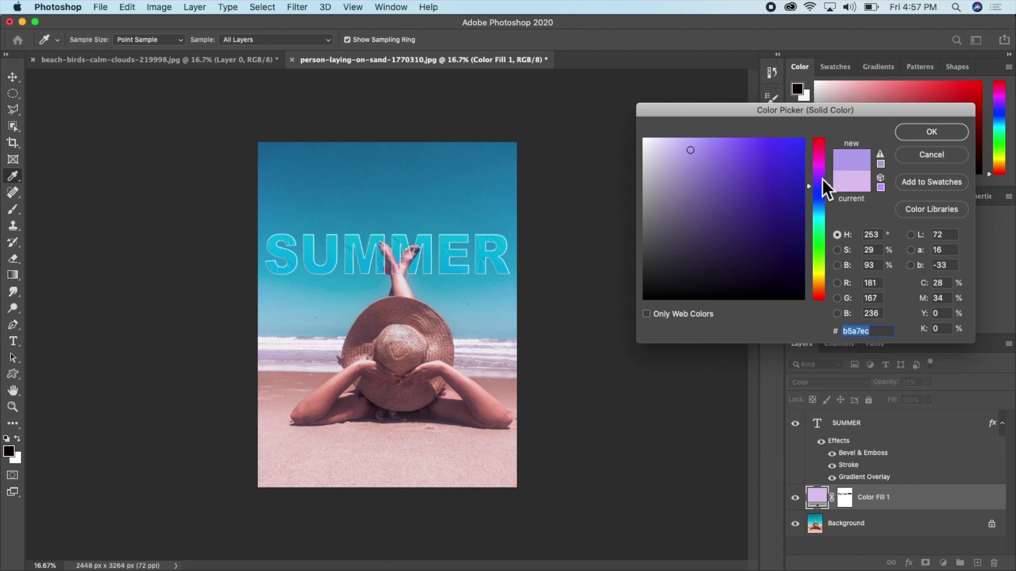
pyautogui.click(821, 180)
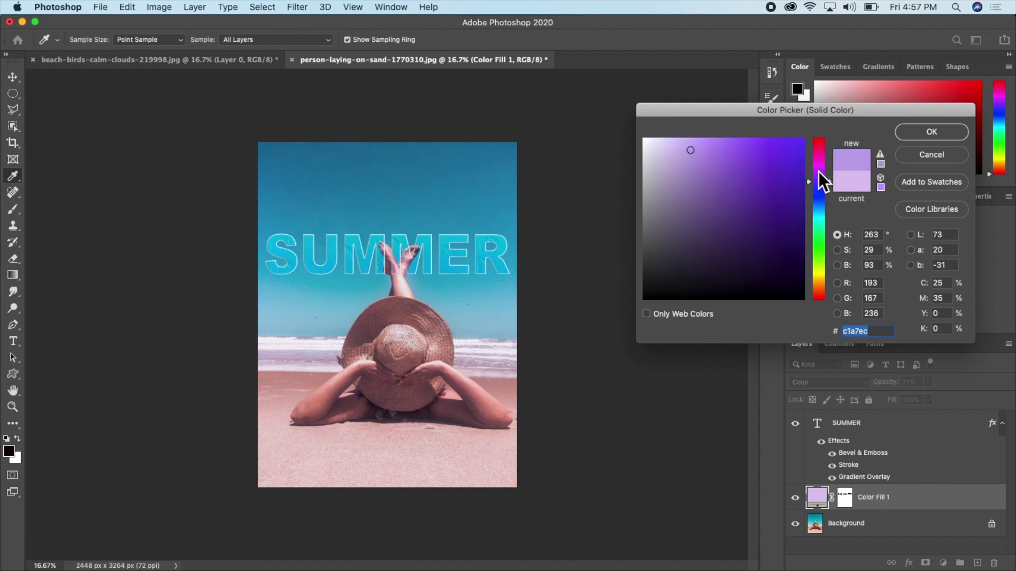
pyautogui.click(818, 172)
pyautogui.click(818, 166)
pyautogui.click(818, 158)
pyautogui.click(818, 144)
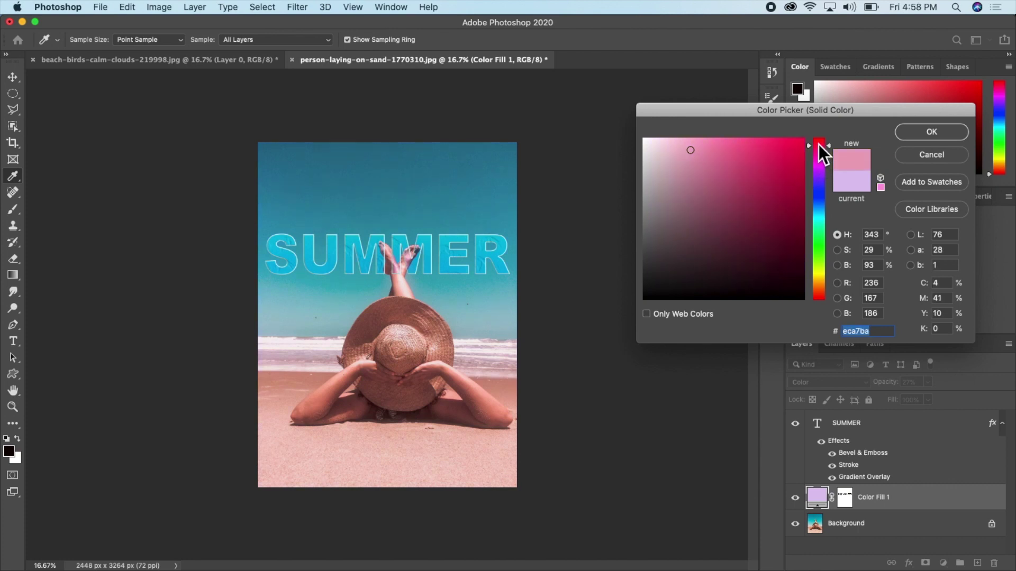
pyautogui.click(818, 159)
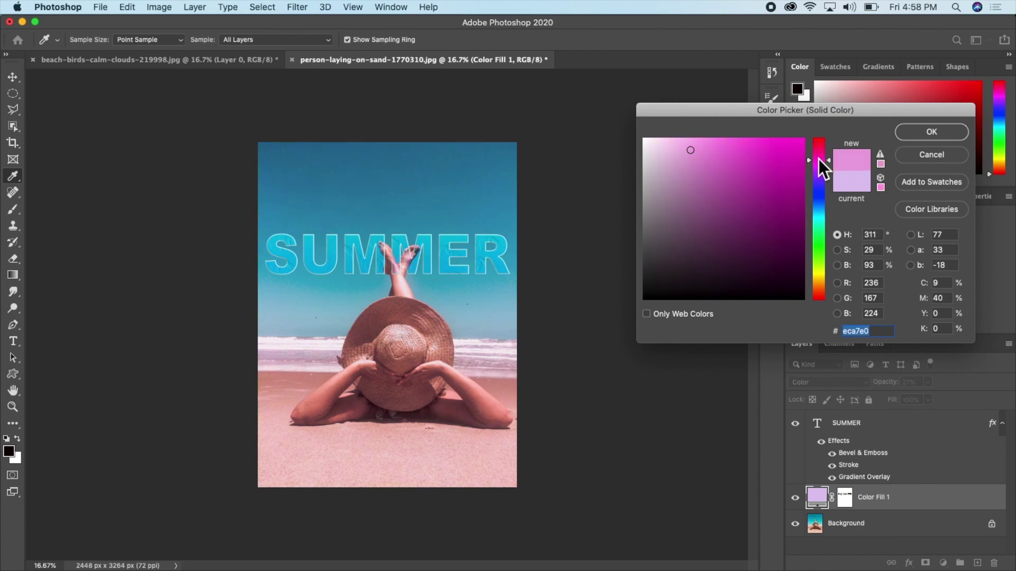
pyautogui.click(709, 148)
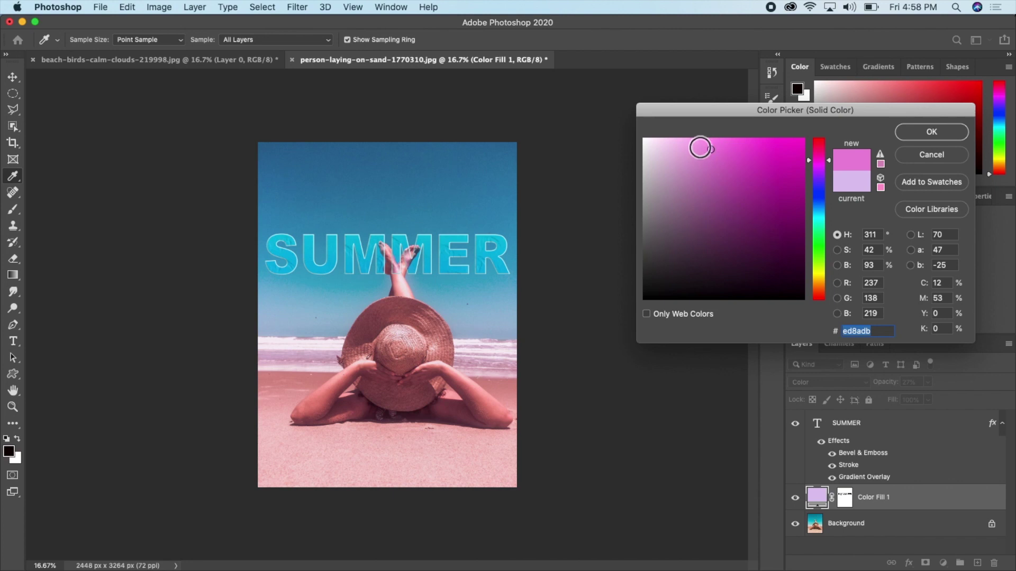
pyautogui.click(697, 153)
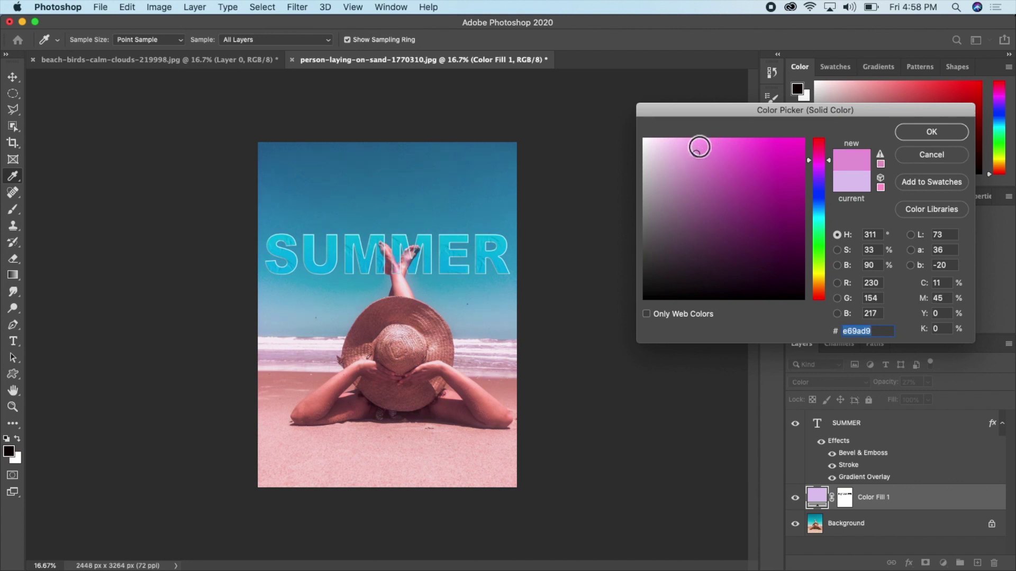
pyautogui.click(926, 135)
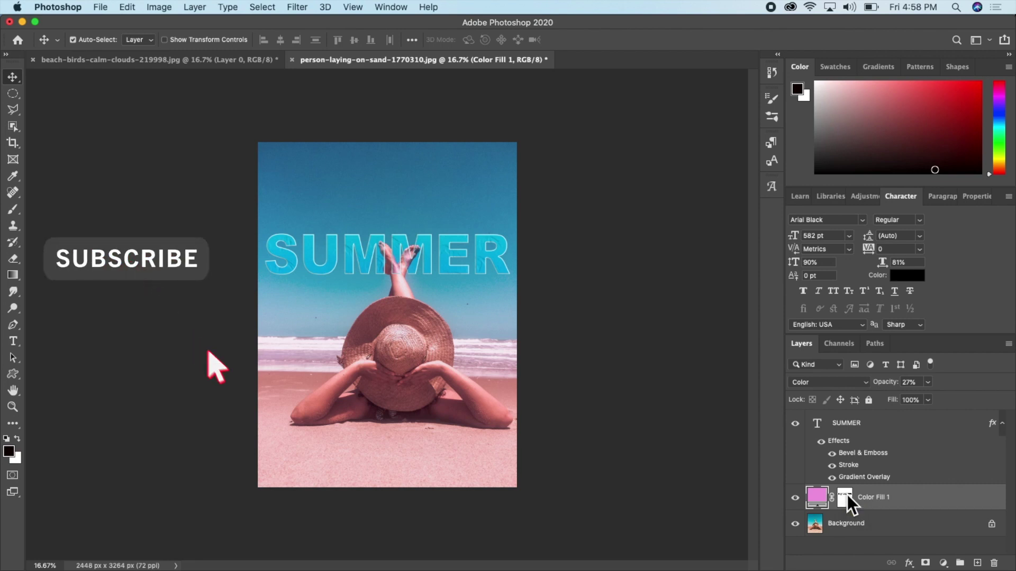
# Step: Switch to the beach-birds-calm-clouds-219998.jpg document and duplicate Layer 0
pyautogui.click(845, 436)
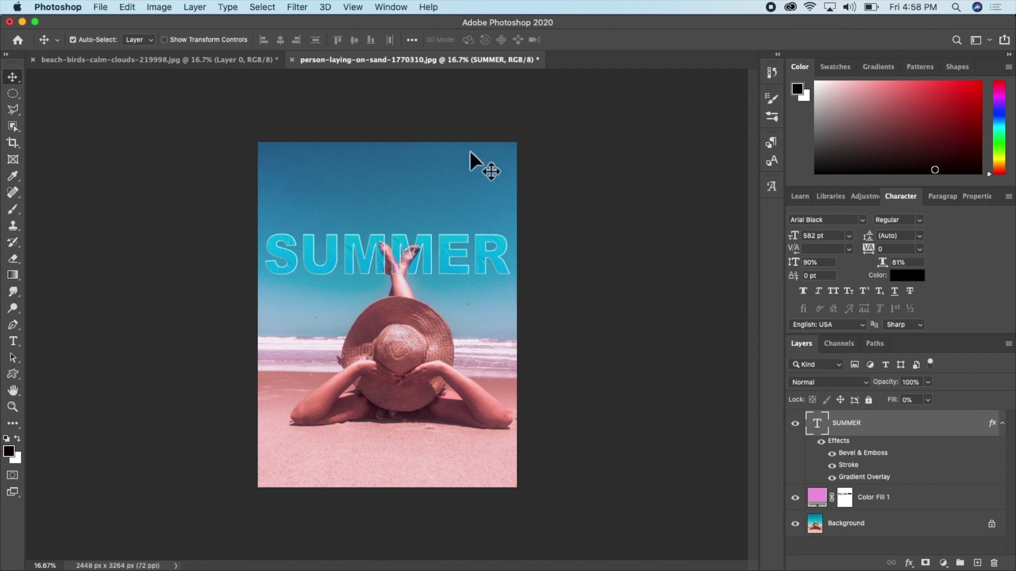
pyautogui.click(220, 60)
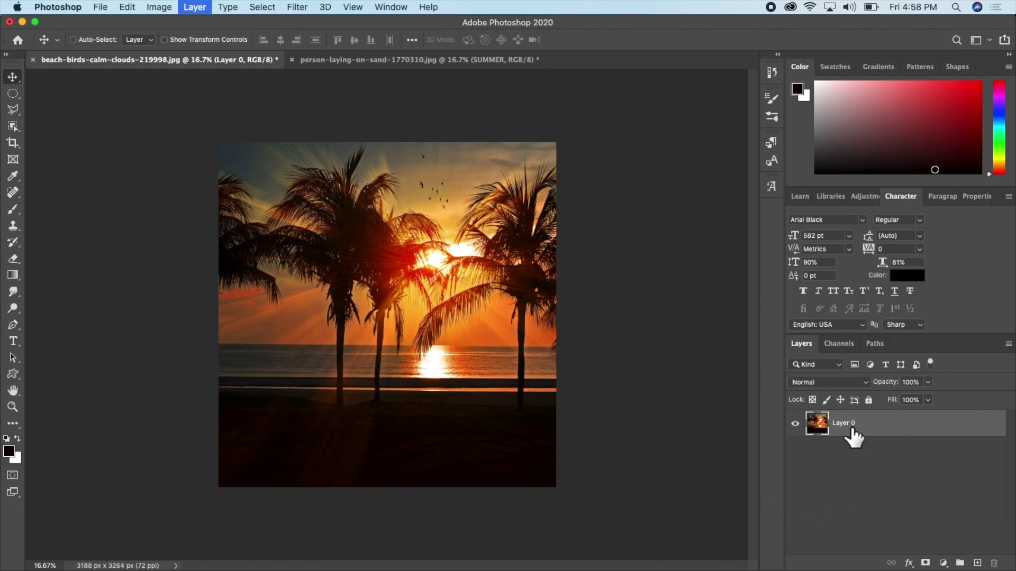
pyautogui.press('super+j')
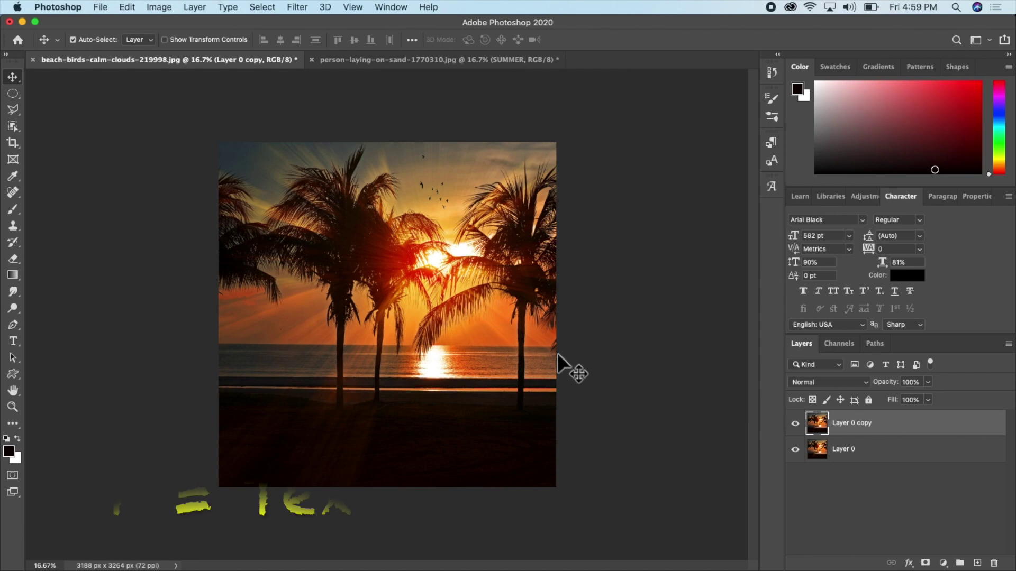
# Step: Add the text SUNSET in Arial Black over the palm trees and move it up slightly
pyautogui.press('t')
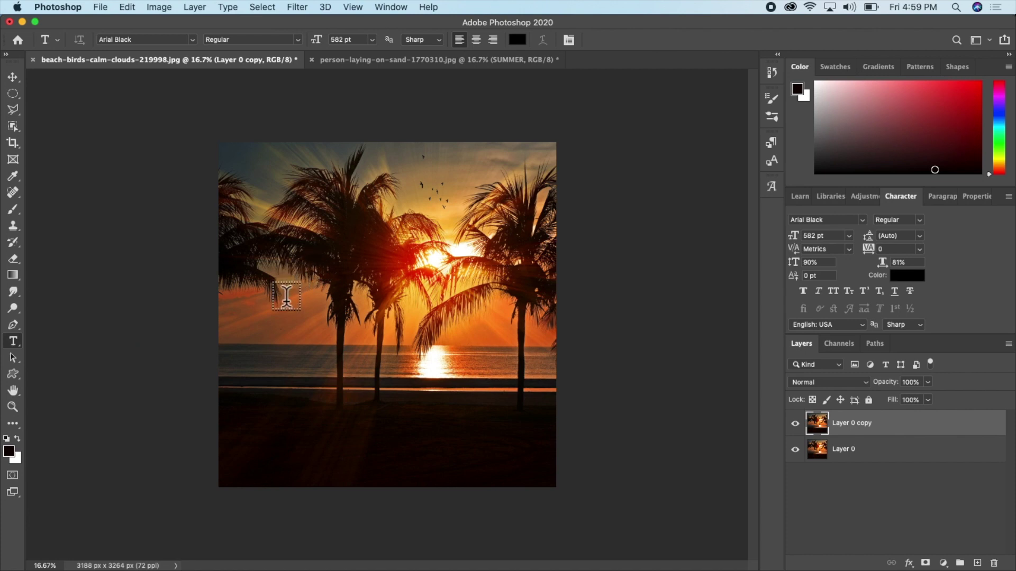
pyautogui.click(281, 289)
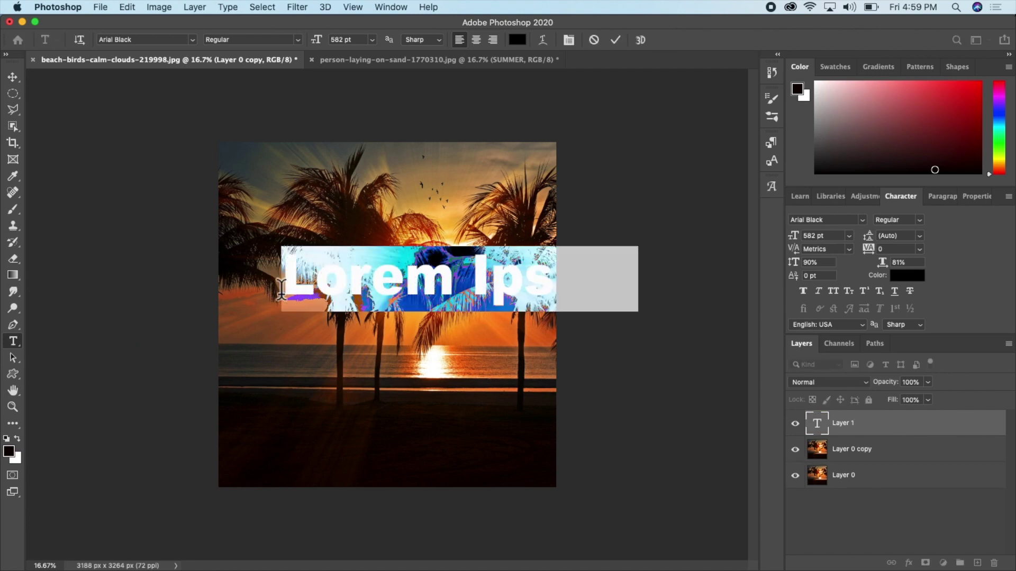
pyautogui.write('SUNSET')
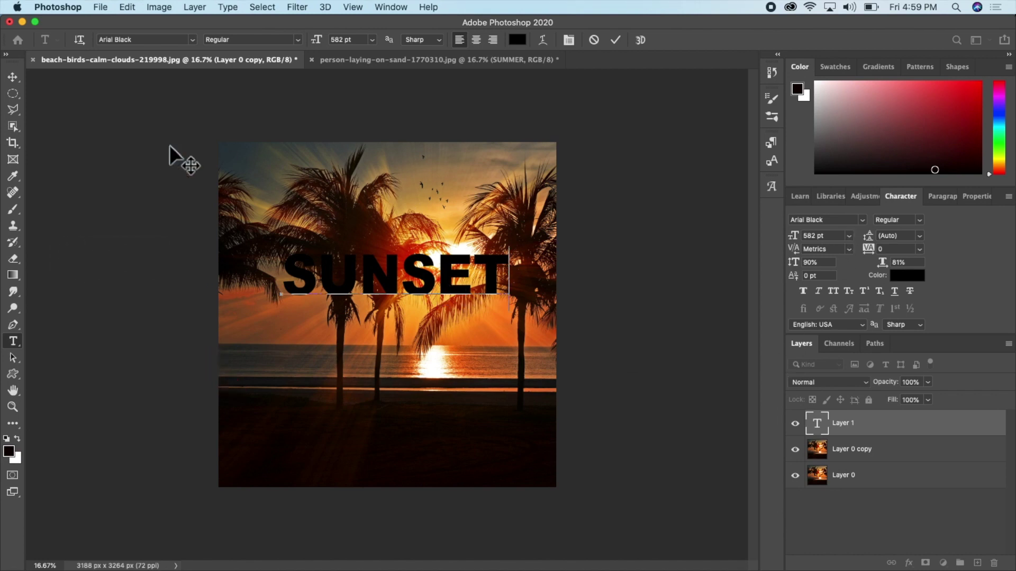
pyautogui.click(14, 73)
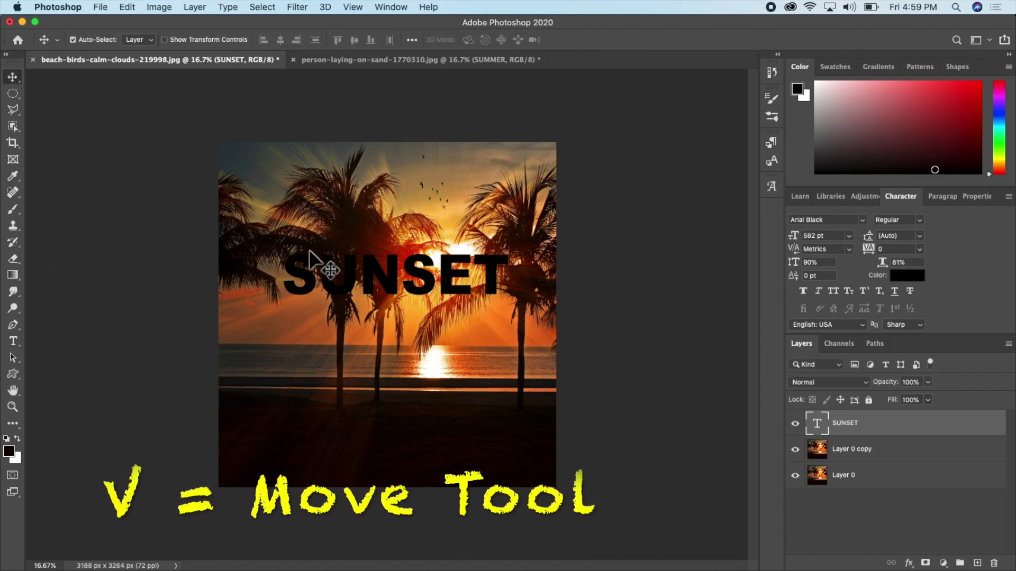
pyautogui.moveTo(360, 282)
pyautogui.mouseDown()
pyautogui.moveTo(339, 324)
pyautogui.moveTo(360, 263)
pyautogui.mouseUp()
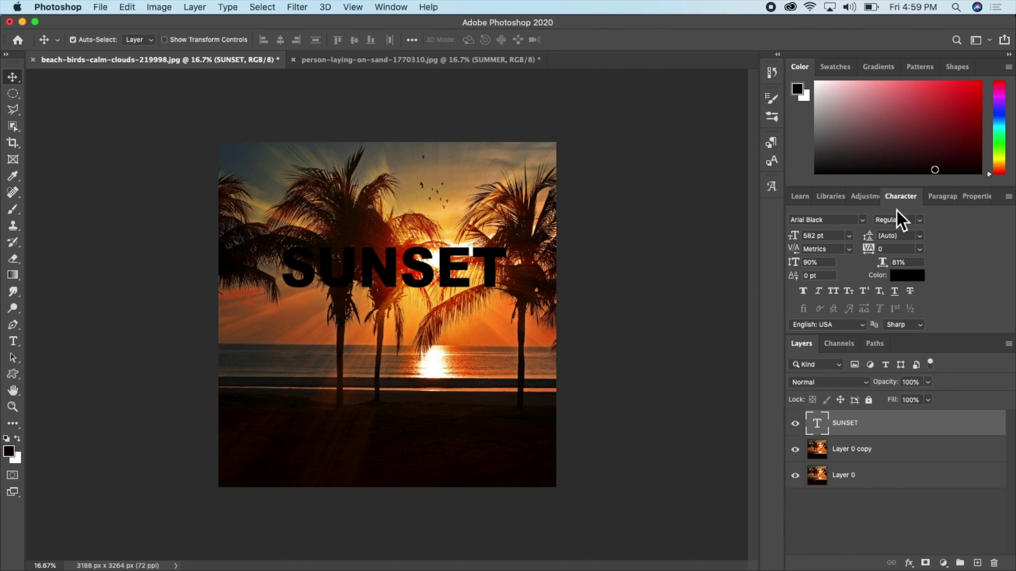
# Step: Set the SUNSET text's font size to 782 pt and shift the text left so it fits within the photo
pyautogui.click(391, 7)
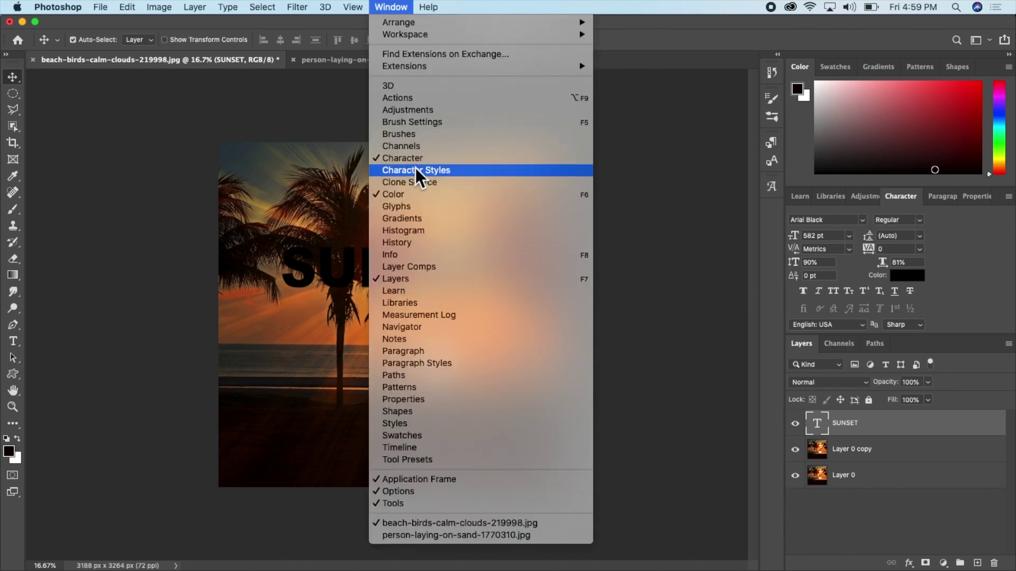
pyautogui.click(706, 234)
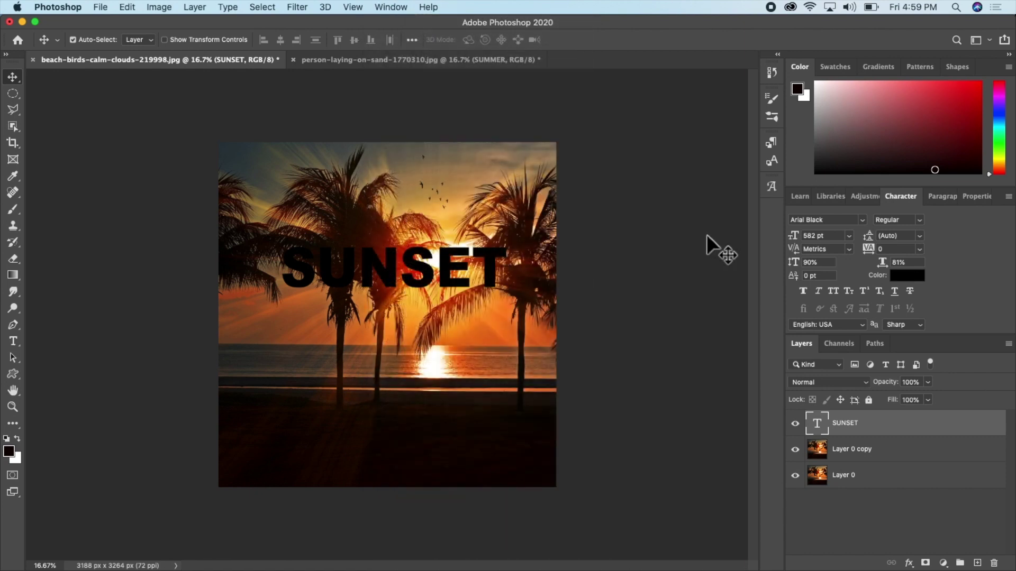
pyautogui.moveTo(791, 245); pyautogui.dragTo(810, 235)
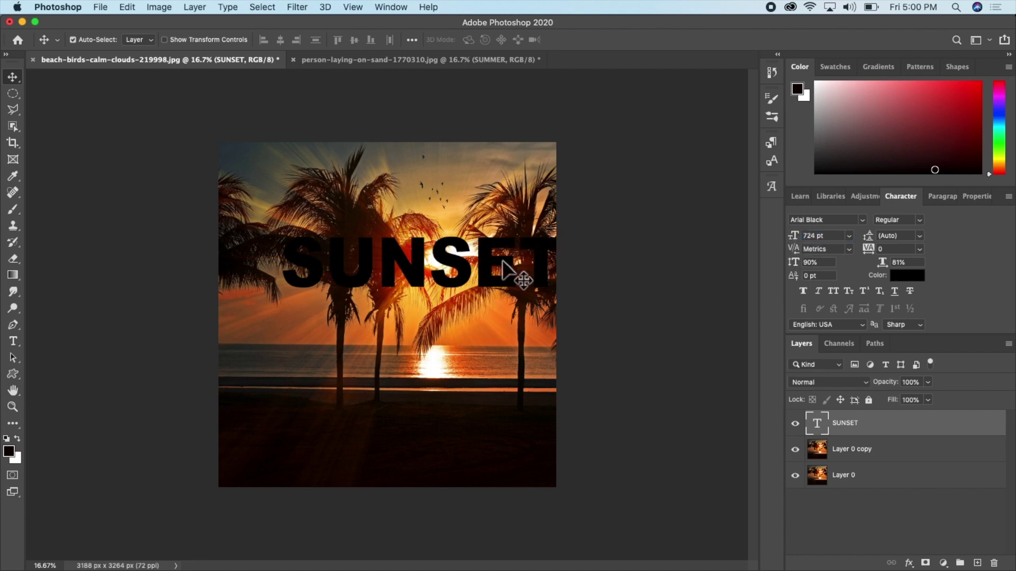
pyautogui.moveTo(488, 278); pyautogui.dragTo(460, 275)
pyautogui.click(827, 235)
pyautogui.write('782')
pyautogui.press('Return')
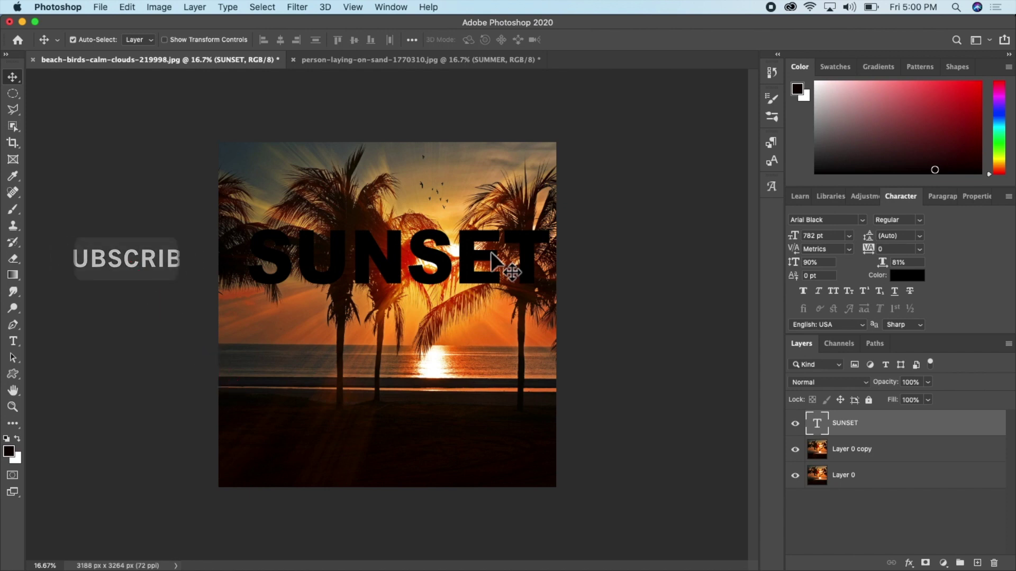
# Step: Copy the styled SUMMER text layer into the palm sunset document and change its wording to SUNSET
pyautogui.click(439, 63)
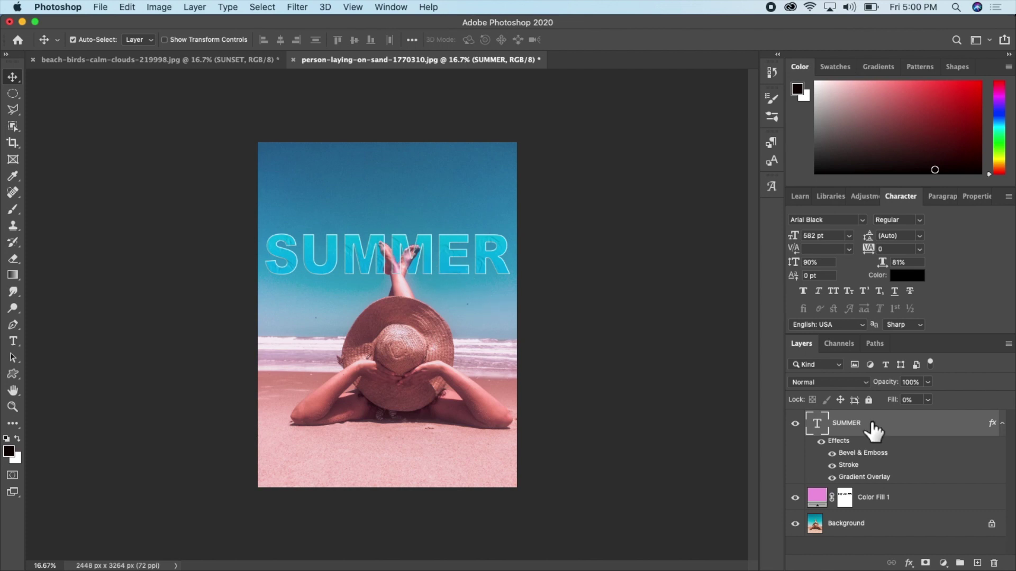
pyautogui.moveTo(873, 431); pyautogui.dragTo(417, 329)
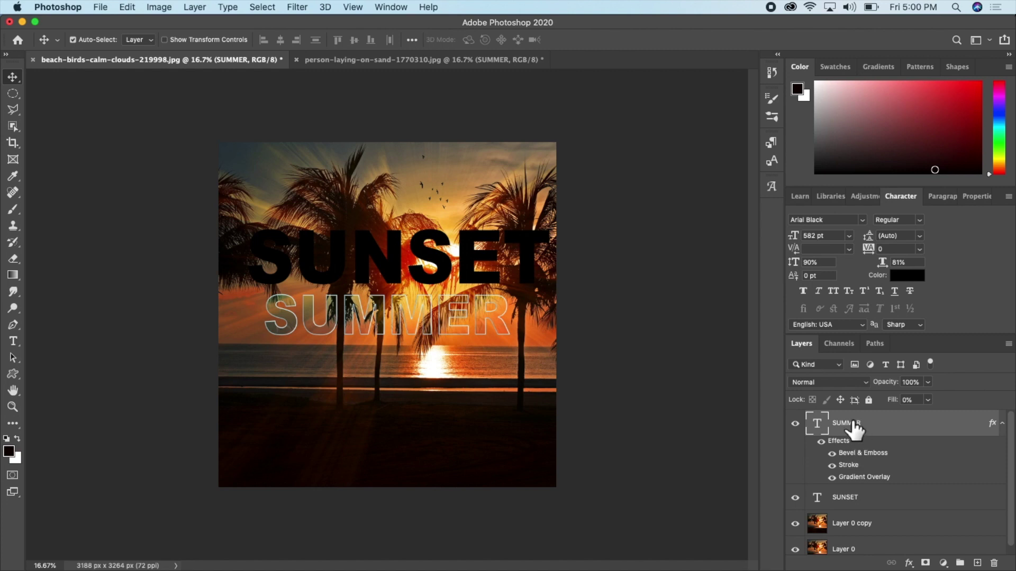
pyautogui.doubleClick(493, 303)
pyautogui.press('BackSpace')
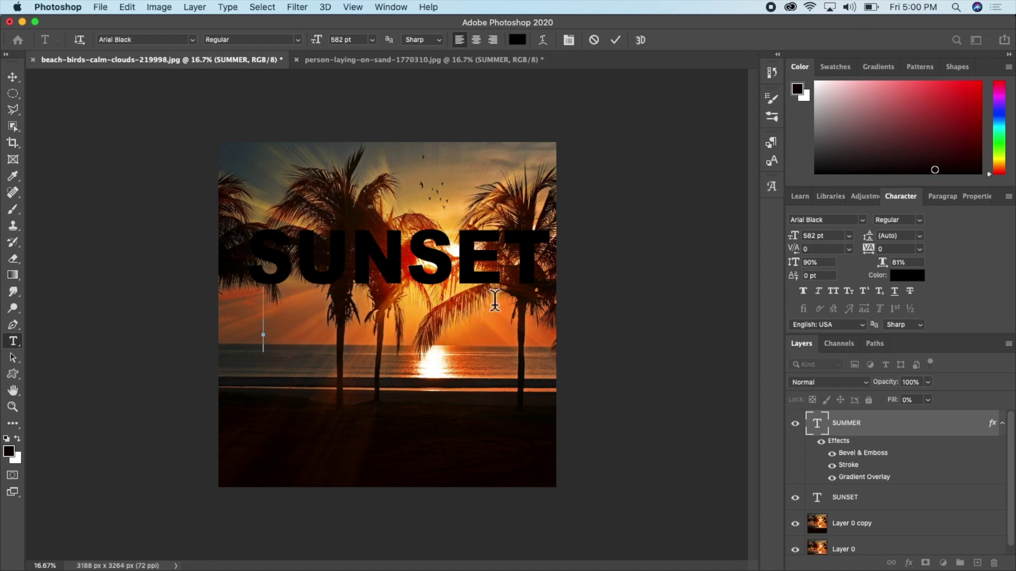
pyautogui.write('S')
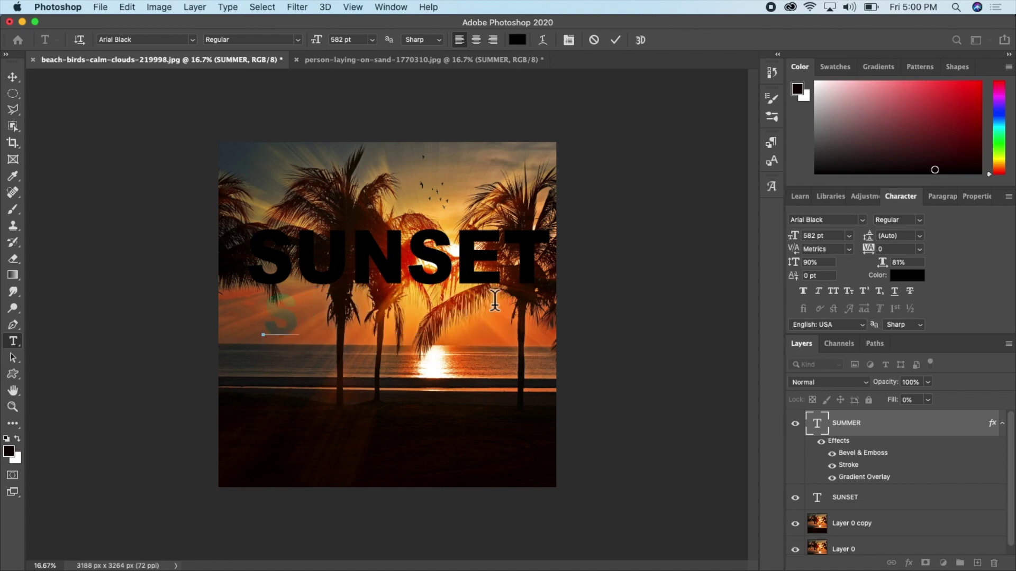
pyautogui.write('UMMER')
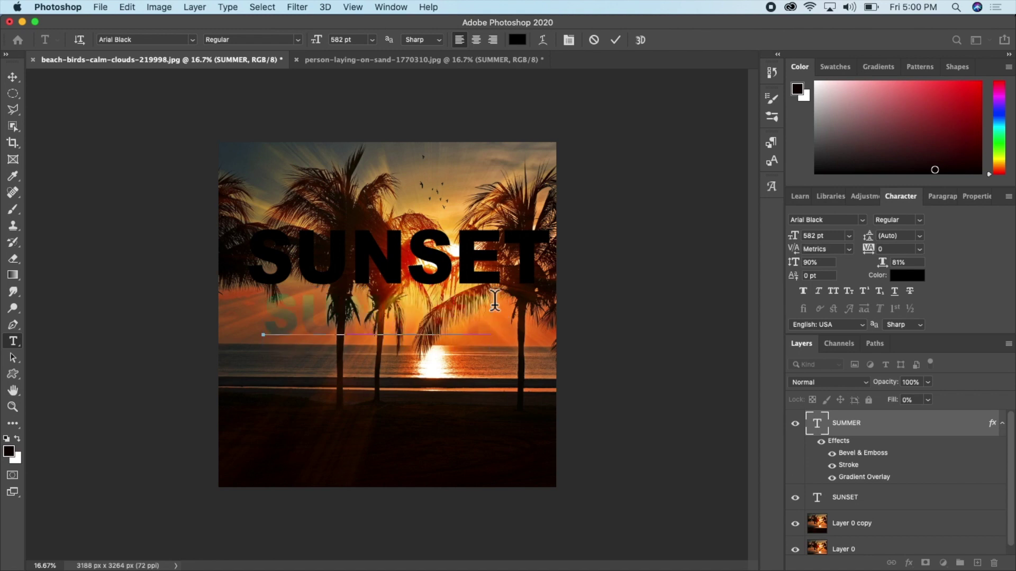
pyautogui.press('Return')
pyautogui.press('v')
# Step: Move the outlined SUNSET copy slightly to the right beneath the solid black SUNSET text
pyautogui.click(870, 500)
pyautogui.click(843, 426)
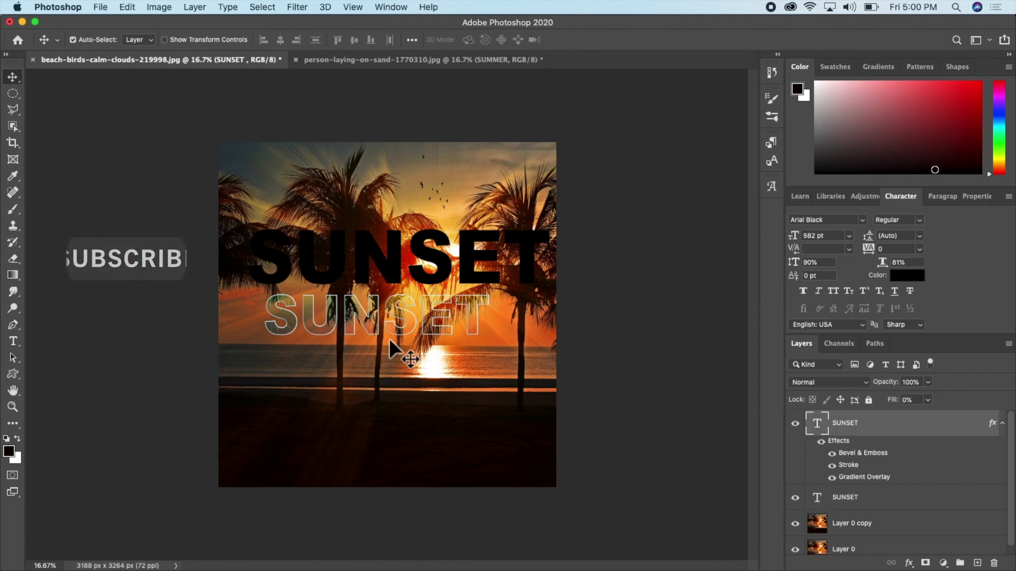
pyautogui.moveTo(407, 331)
pyautogui.mouseDown()
pyautogui.moveTo(410, 378)
pyautogui.moveTo(408, 351)
pyautogui.moveTo(426, 313)
pyautogui.moveTo(421, 333)
pyautogui.mouseUp()
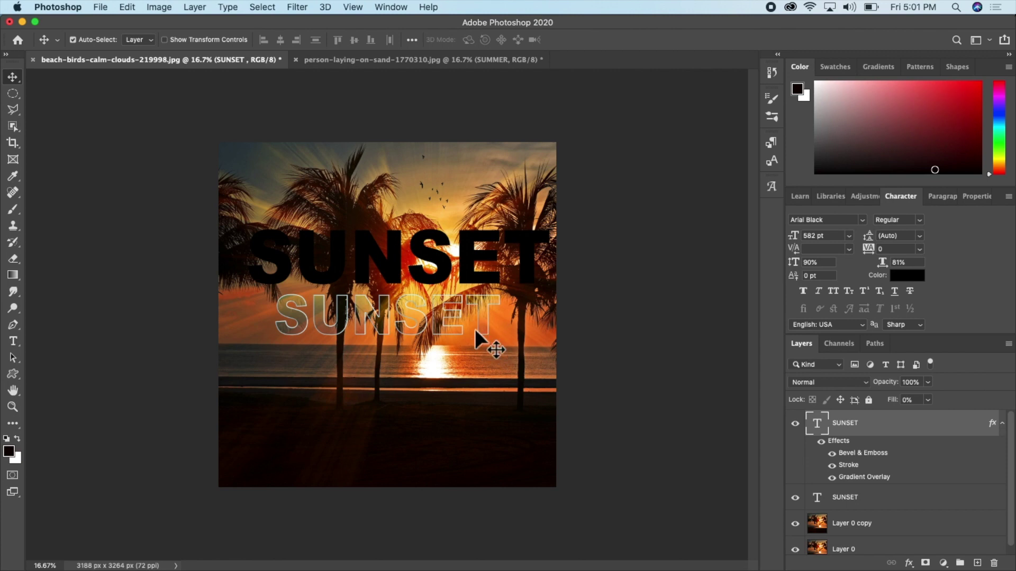
# Step: Delete the outlined SUNSET text layer from the palm sunset document, keeping the solid black one
pyautogui.click(460, 56)
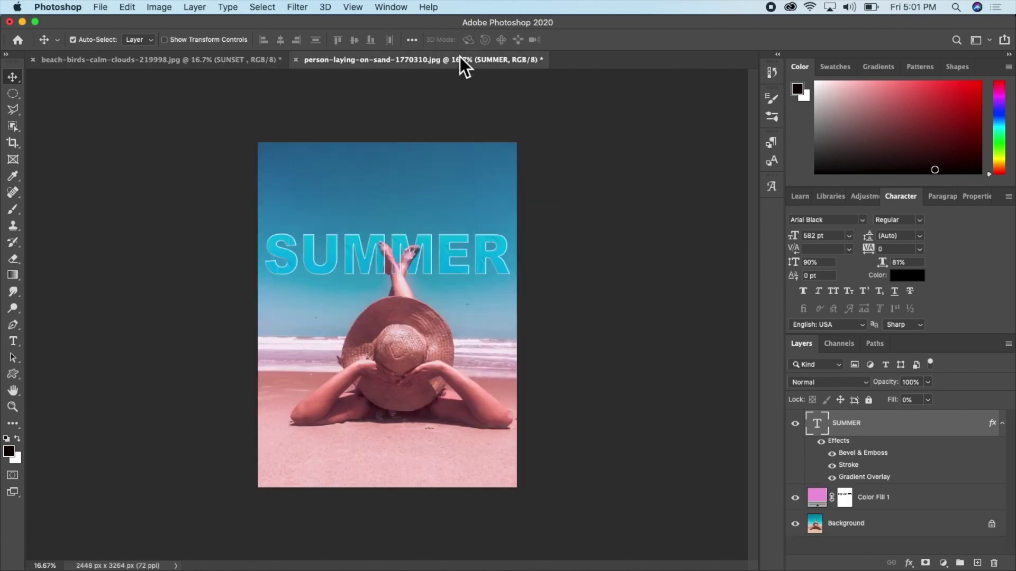
pyautogui.click(185, 60)
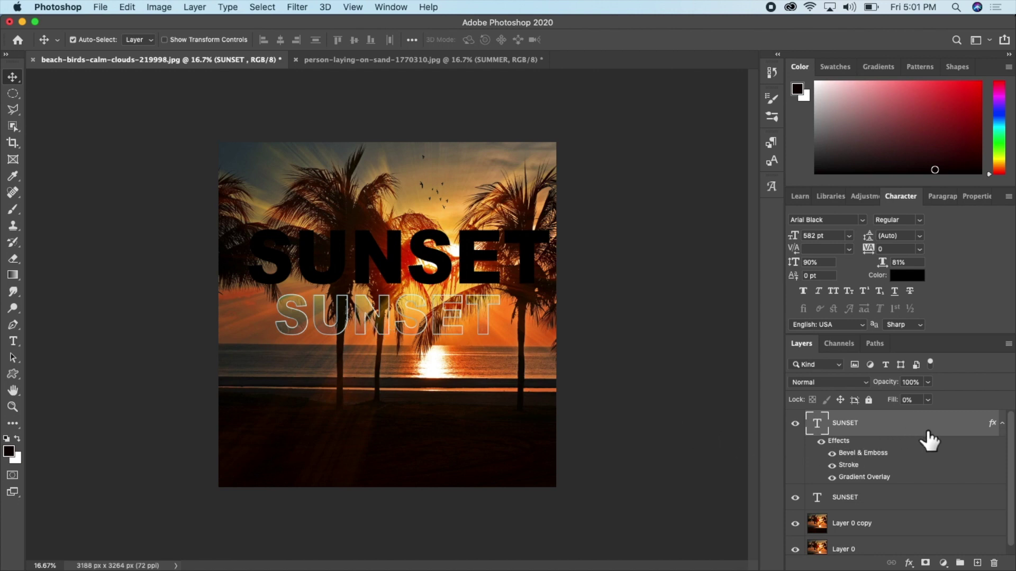
pyautogui.moveTo(923, 435); pyautogui.dragTo(993, 560)
pyautogui.moveTo(995, 563); pyautogui.dragTo(995, 562)
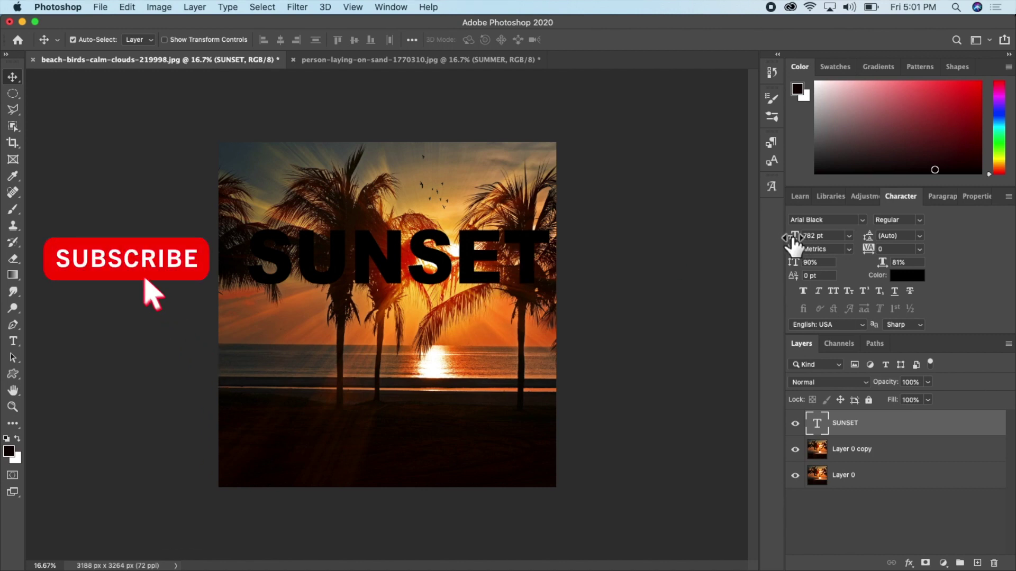
# Step: Set the SUNSET text's size to 795 pt and move it slightly down and left to centre it across the photo
pyautogui.moveTo(793, 236); pyautogui.dragTo(793, 233)
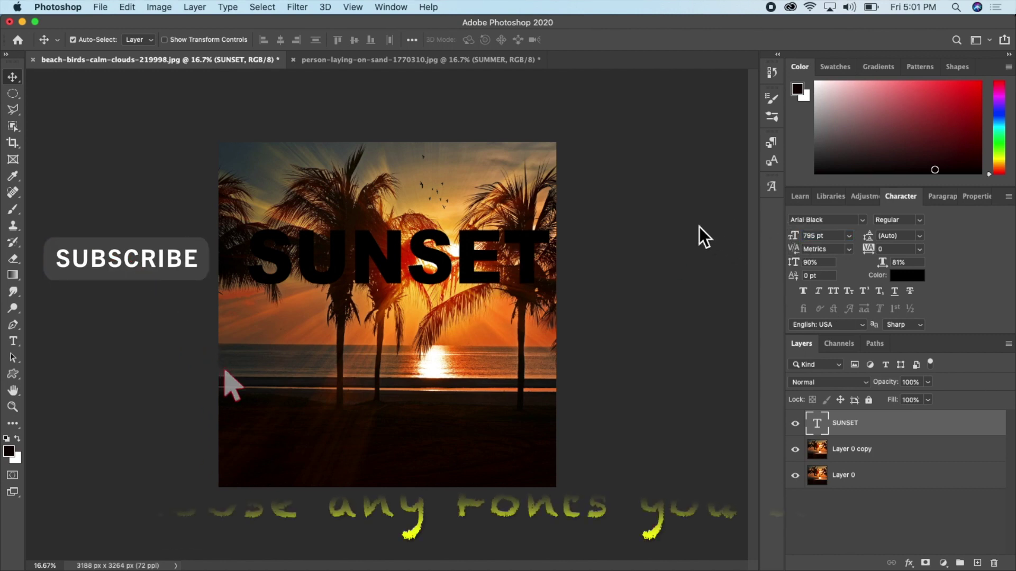
pyautogui.moveTo(536, 243); pyautogui.dragTo(525, 257)
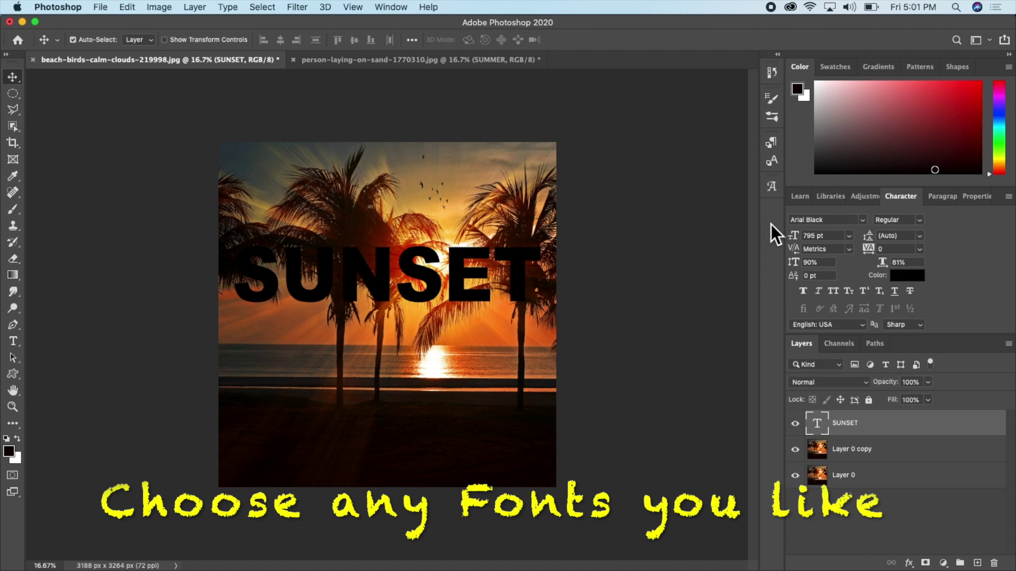
# Step: Try other fonts such as Hoosier Daddy on the SUNSET text and go back to Arial Black
pyautogui.click(863, 220)
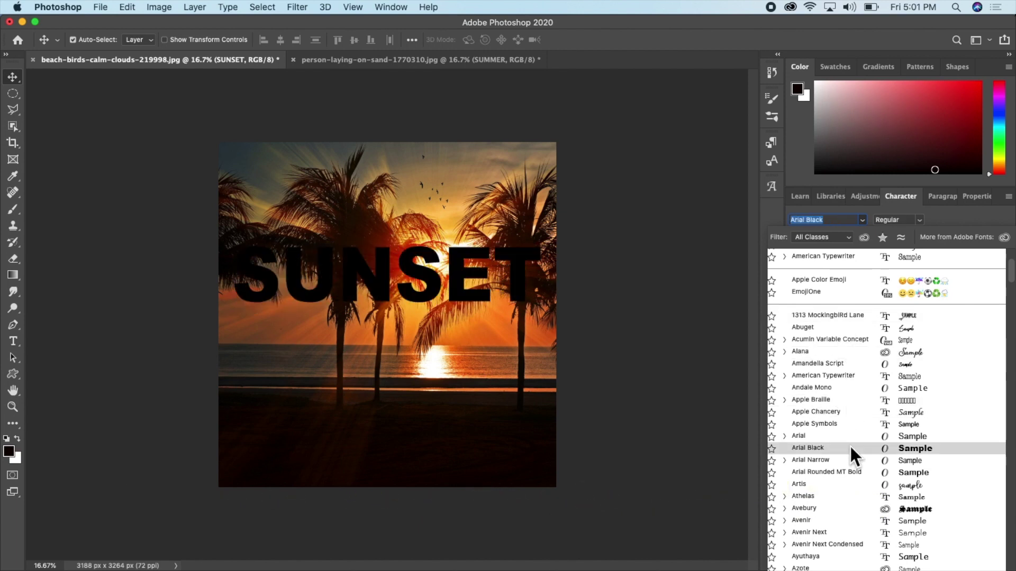
pyautogui.scroll(-4, 849, 444)
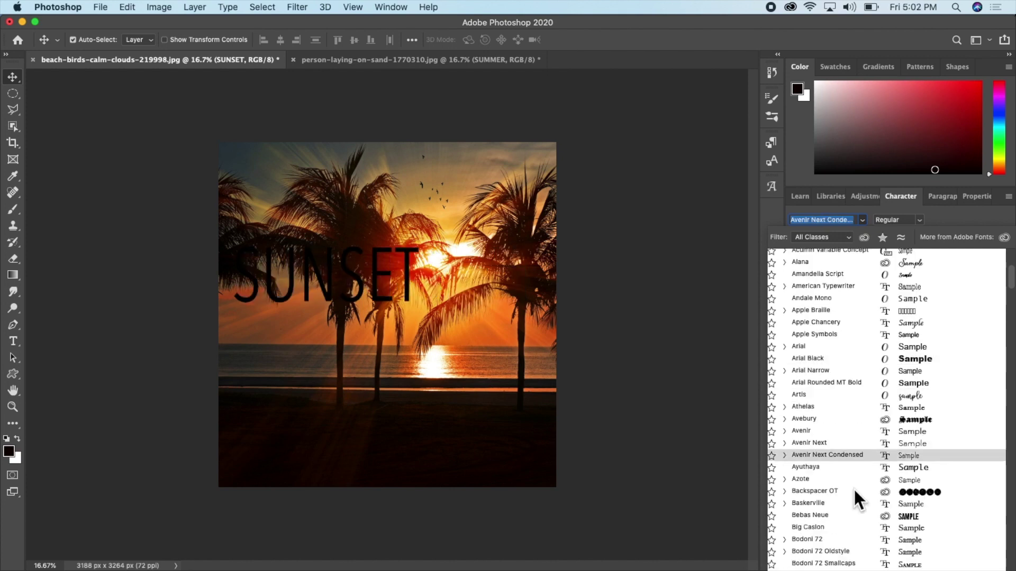
pyautogui.click(862, 360)
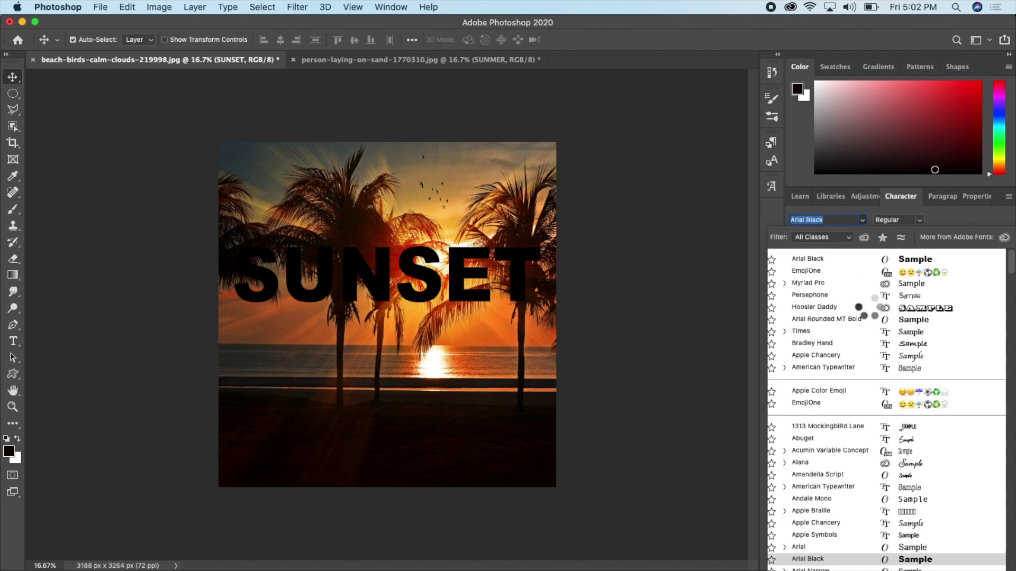
pyautogui.click(863, 355)
pyautogui.click(868, 307)
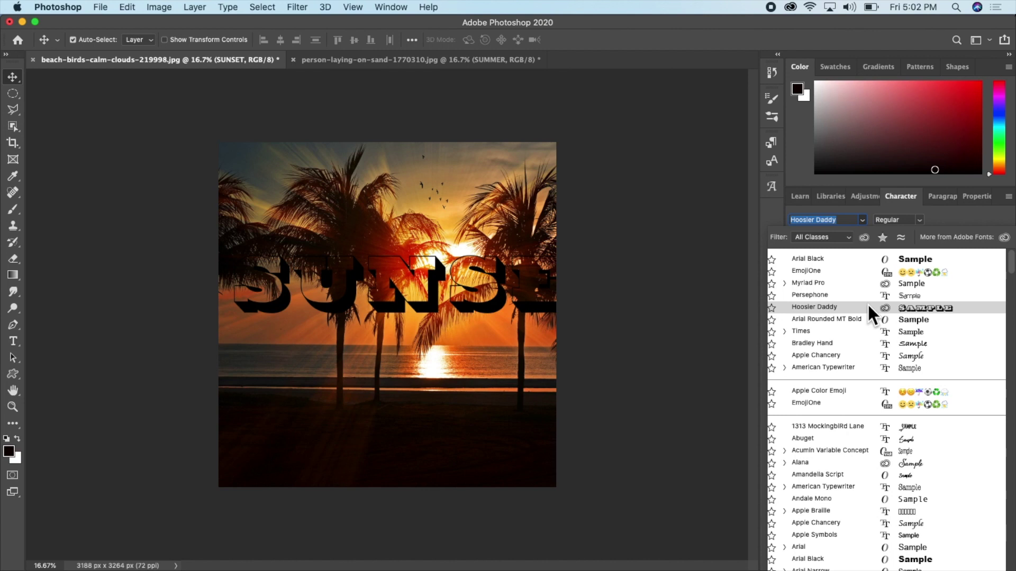
pyautogui.click(856, 257)
# Step: Set the SUNSET text's vertical scale to 111% and size to 808 pt, and move it slightly up and right
pyautogui.moveTo(792, 267); pyautogui.dragTo(805, 260)
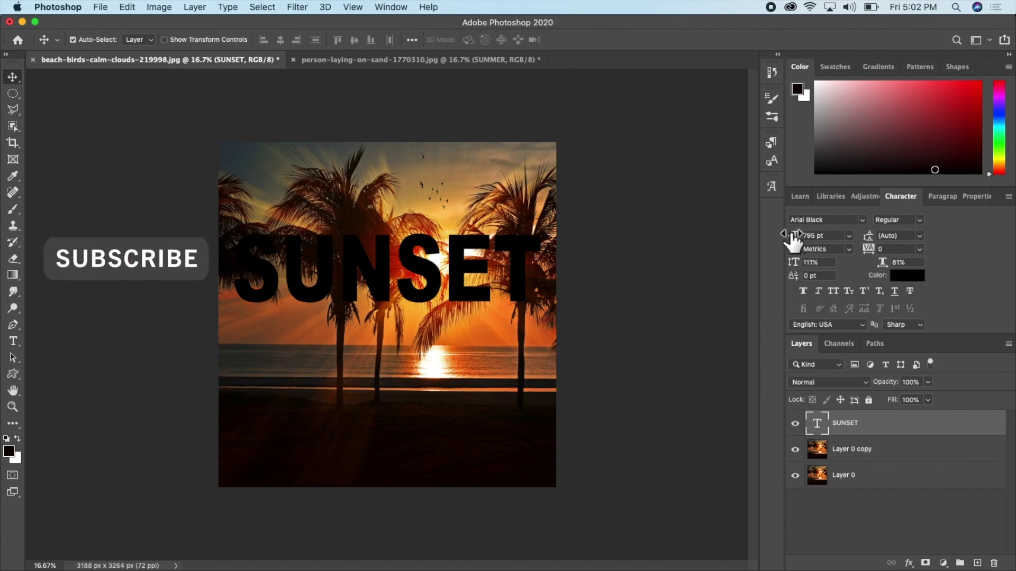
pyautogui.moveTo(792, 241); pyautogui.dragTo(807, 235)
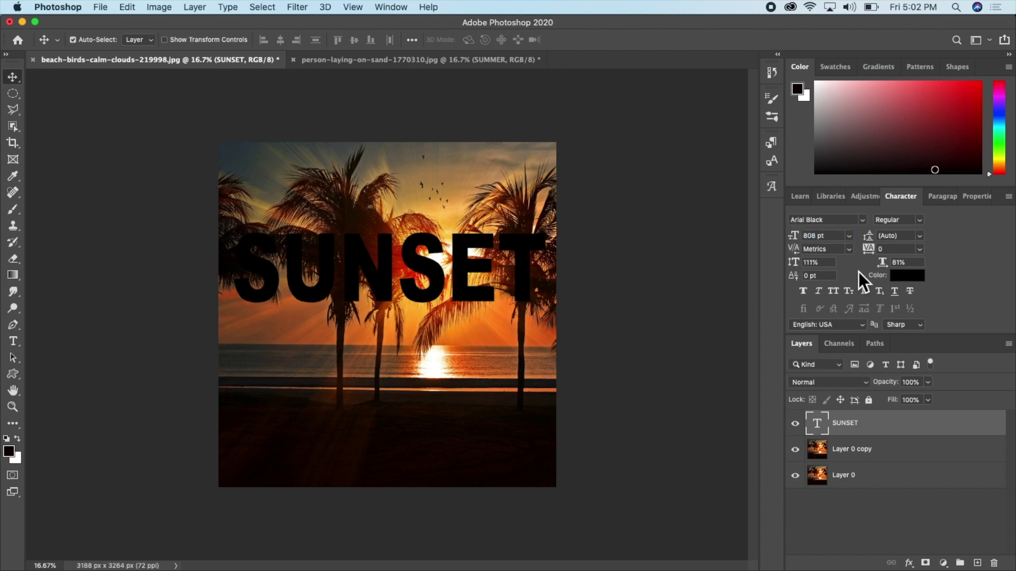
pyautogui.moveTo(467, 278)
pyautogui.mouseDown()
pyautogui.moveTo(453, 248)
pyautogui.moveTo(489, 262)
pyautogui.moveTo(475, 263)
pyautogui.mouseUp()
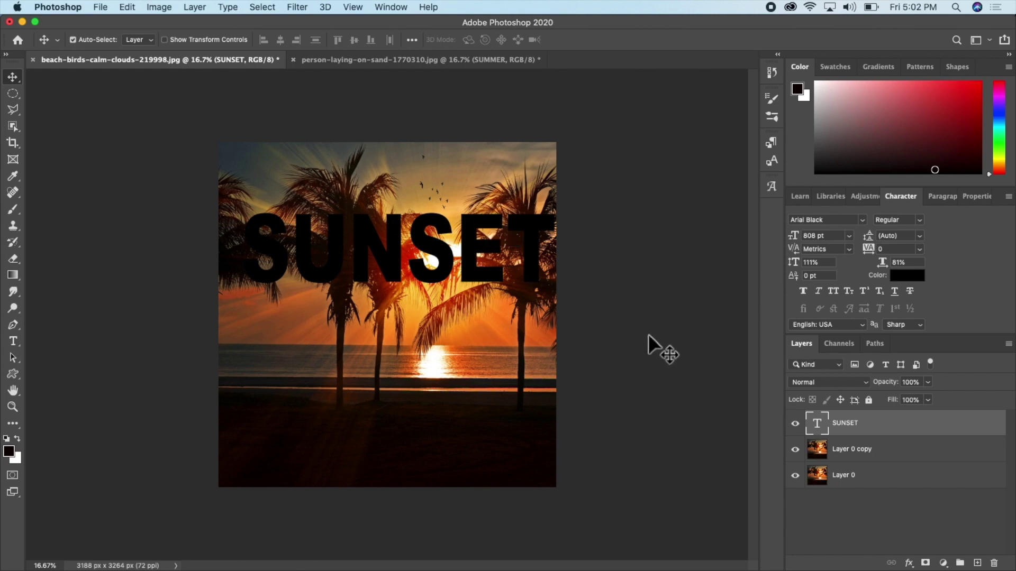
# Step: Move Layer 0 copy above the SUNSET text, clip it to the text, and hide Layer 0
pyautogui.click(873, 454)
pyautogui.moveTo(872, 454); pyautogui.dragTo(866, 421)
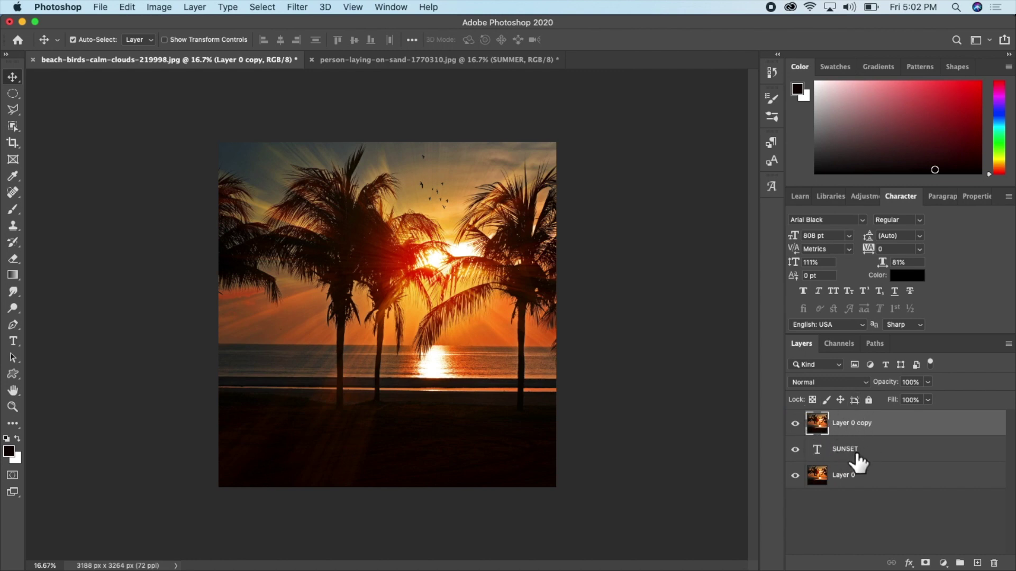
pyautogui.rightClick(910, 435)
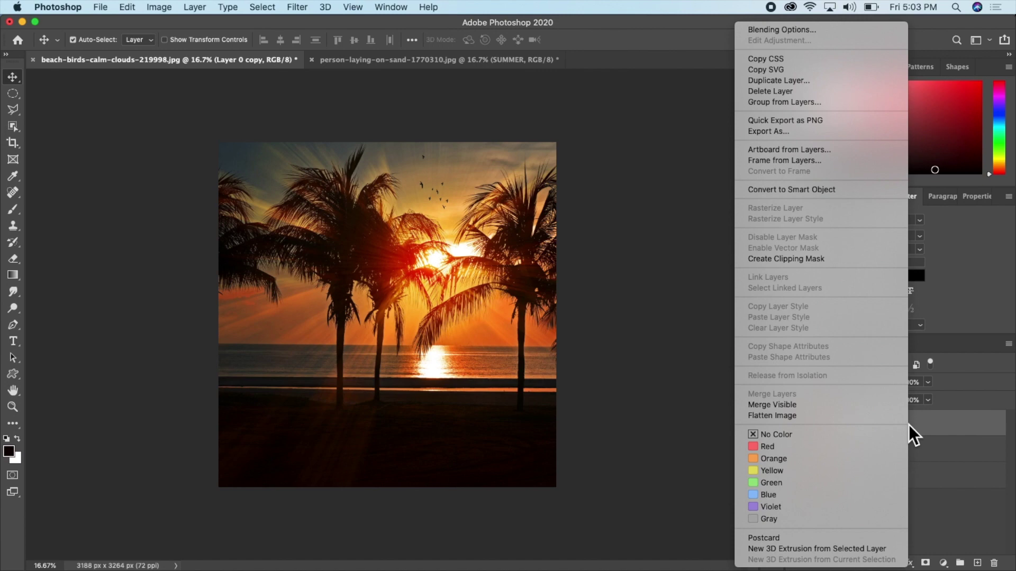
pyautogui.click(777, 261)
pyautogui.click(796, 476)
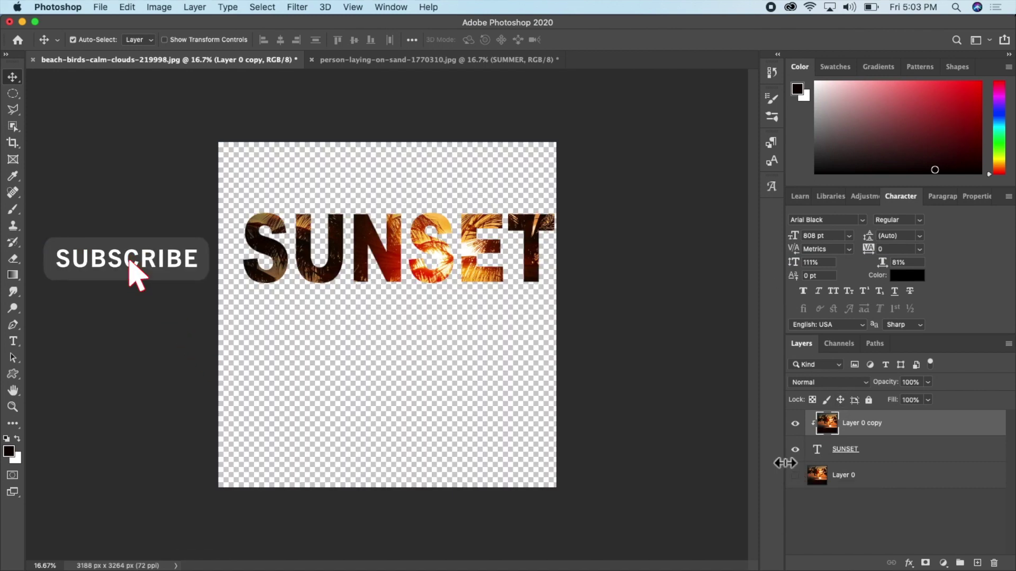
# Step: Reposition the clipped palm photo inside the SUNSET letters and rename its layer TREE
pyautogui.moveTo(477, 290); pyautogui.dragTo(455, 257)
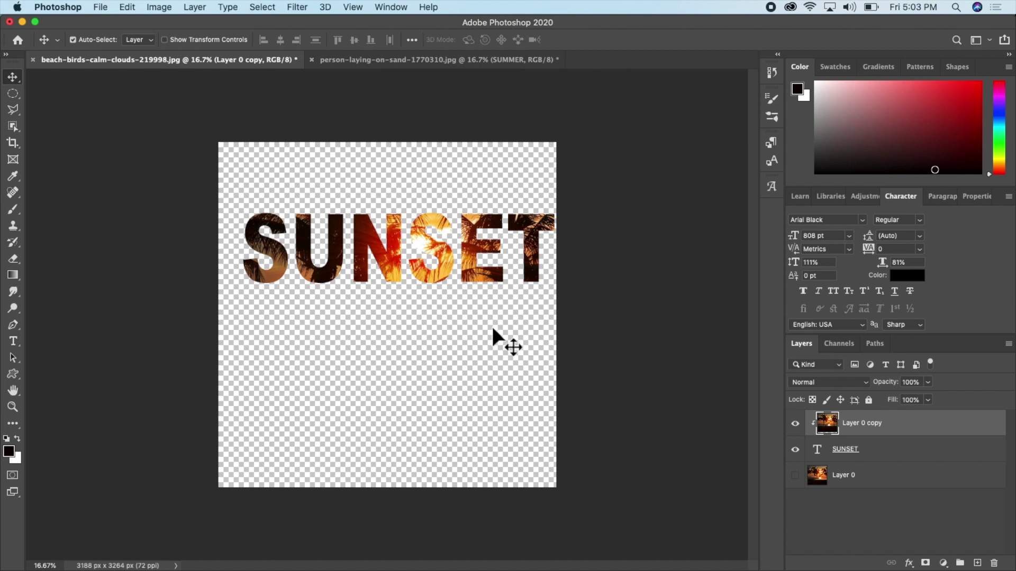
pyautogui.doubleClick(868, 423)
pyautogui.write('TREE')
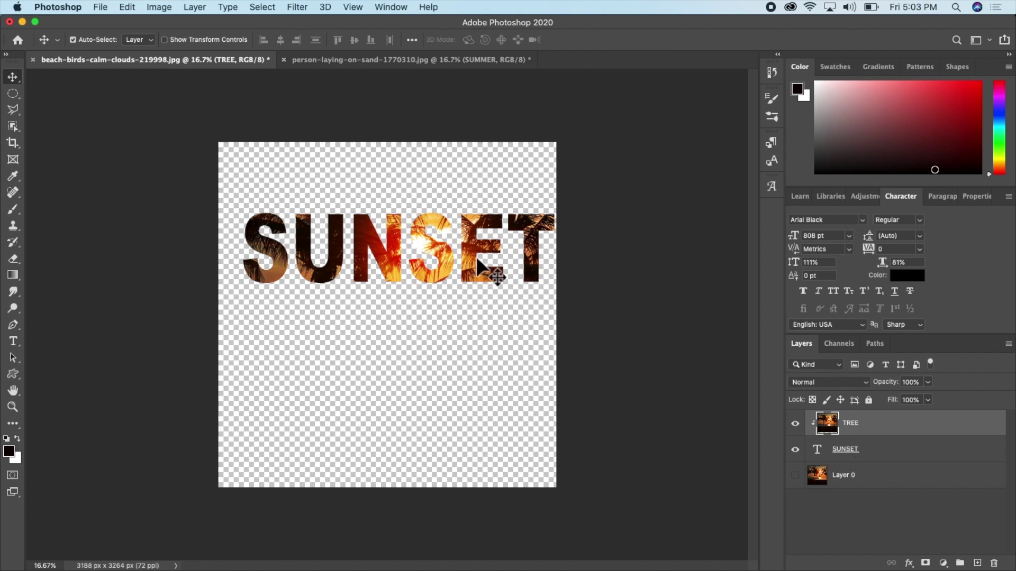
# Step: Transform the SUNSET text down and left to centre it horizontally at X 1594 px, Y 1215.46 px, and show the bottom photo layer again
pyautogui.click(846, 449)
pyautogui.press('super')
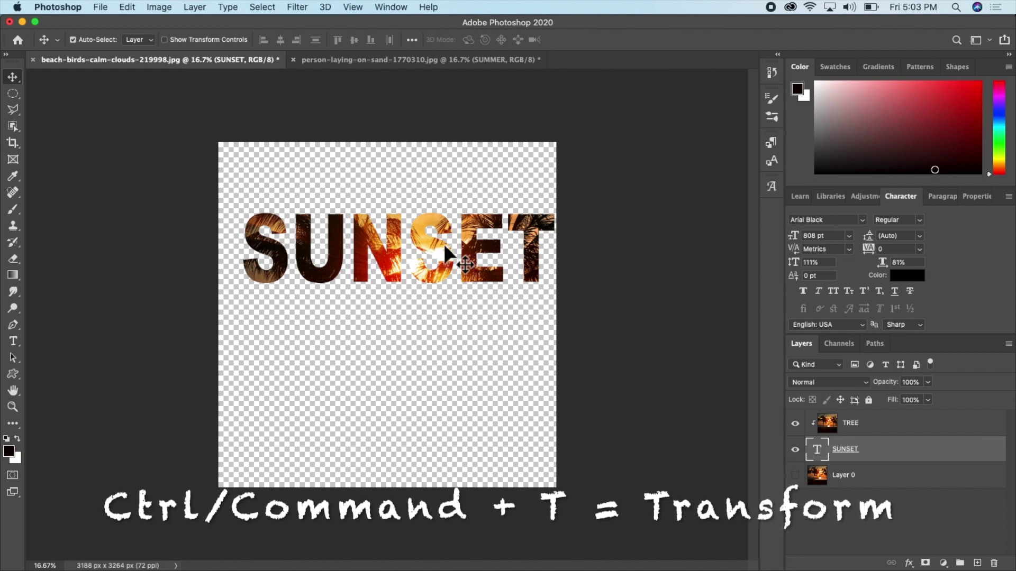
pyautogui.press('super+t')
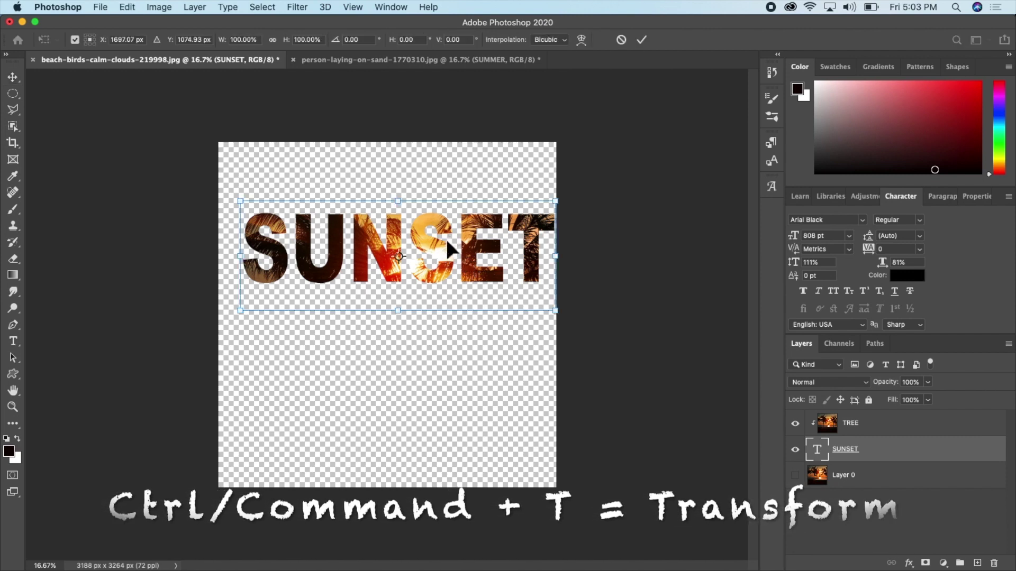
pyautogui.moveTo(414, 321); pyautogui.dragTo(421, 308)
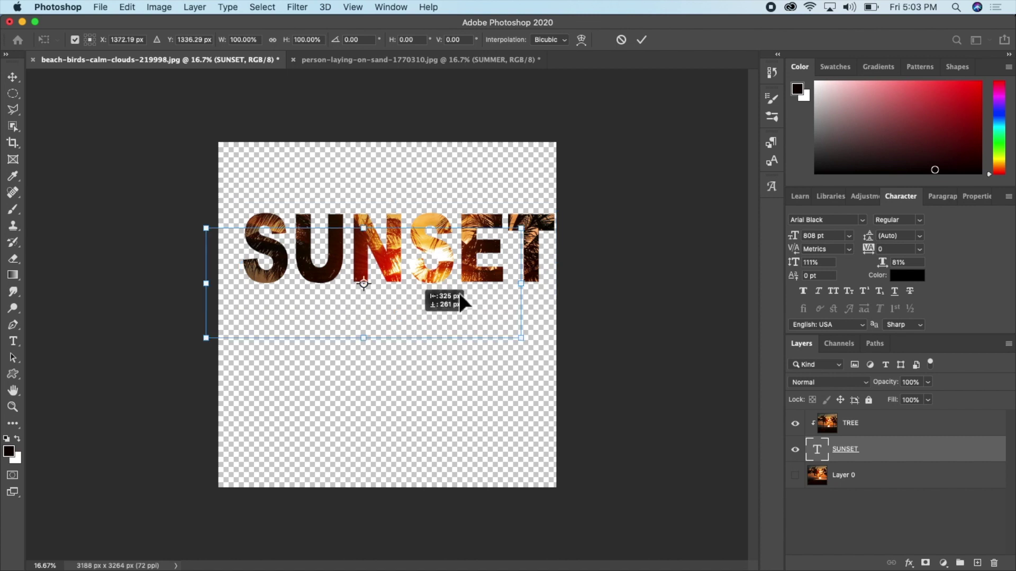
pyautogui.moveTo(448, 280)
pyautogui.mouseDown()
pyautogui.moveTo(484, 307)
pyautogui.moveTo(455, 211)
pyautogui.moveTo(430, 279)
pyautogui.mouseUp()
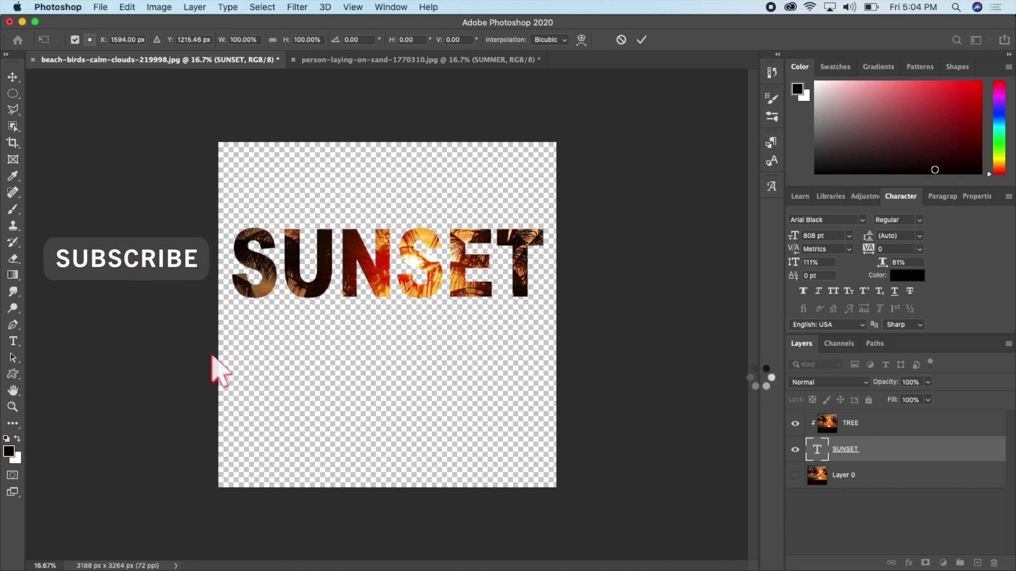
pyautogui.press('Return')
pyautogui.click(795, 475)
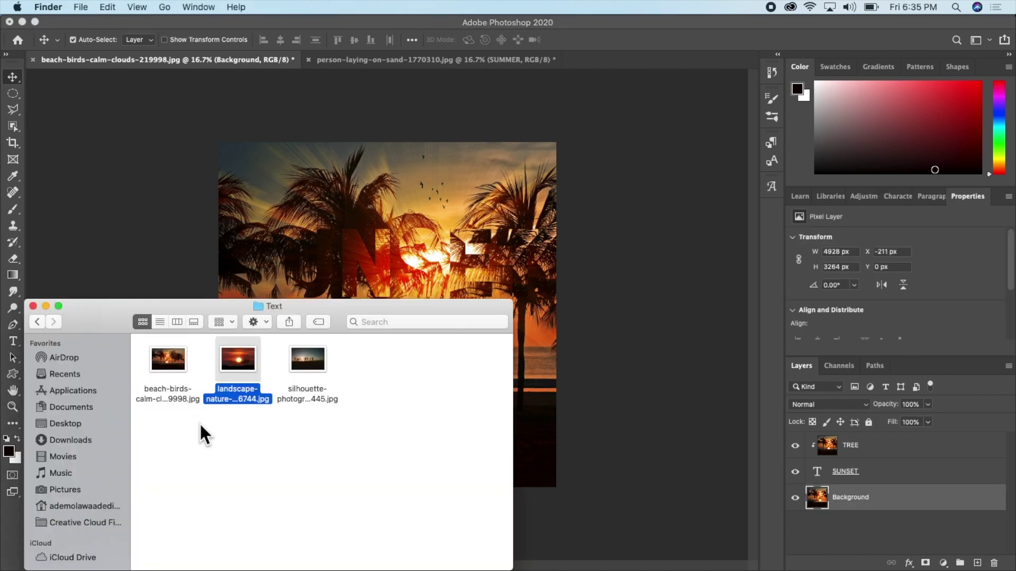
# Step: Place the landscape-nature sunset and silhouette photos from the Text folder into the palm sunset document
pyautogui.press('XF86AudioRaiseVolume')
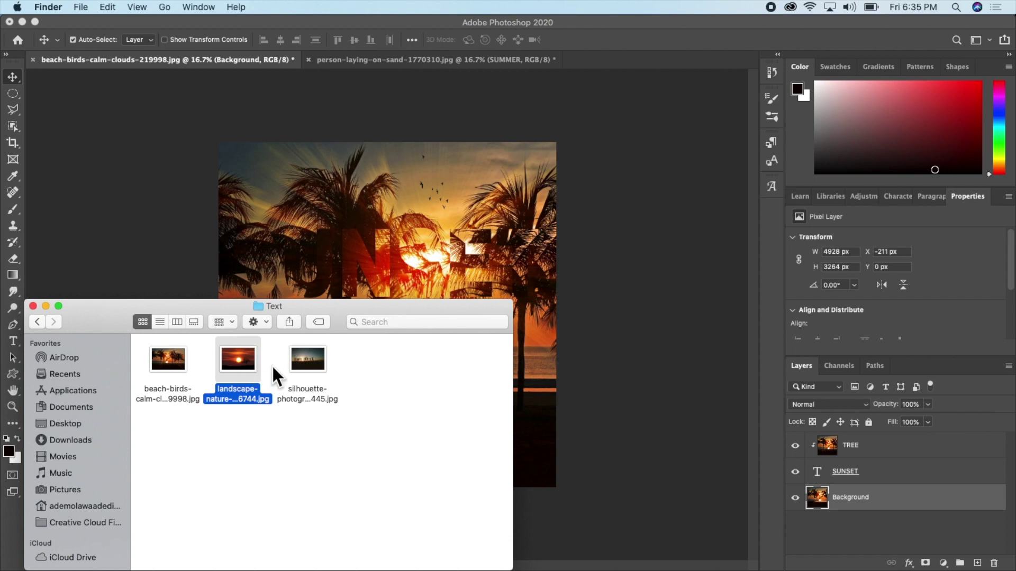
pyautogui.keyDown('super'); pyautogui.click(293, 357); pyautogui.keyUp('super')
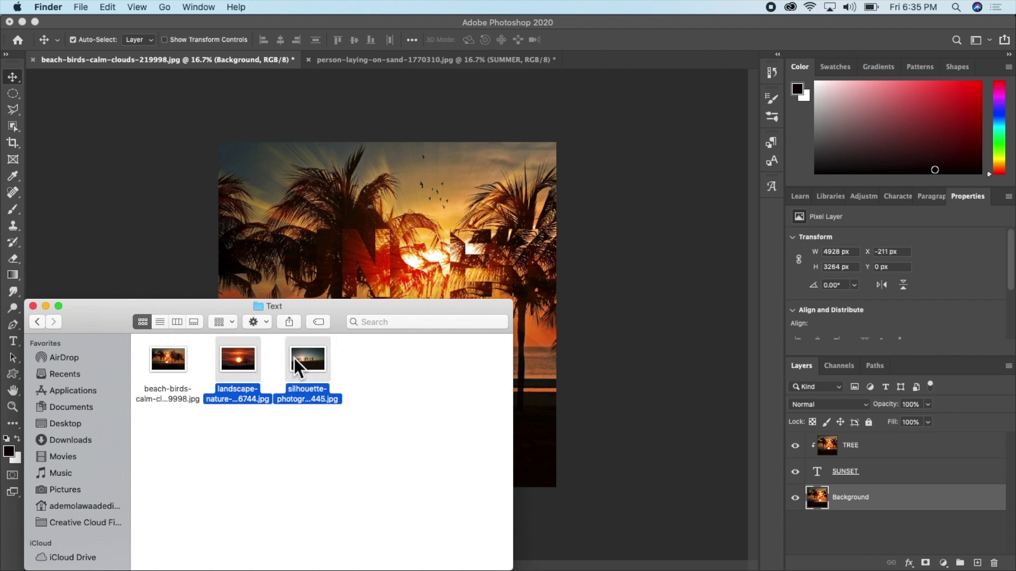
pyautogui.moveTo(293, 358); pyautogui.dragTo(369, 196)
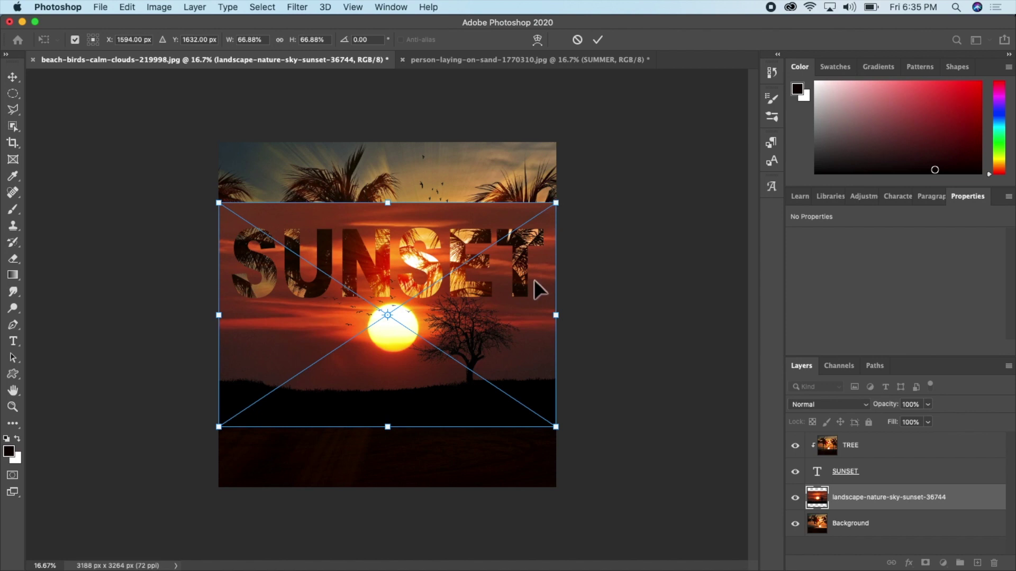
# Step: Scale the placed landscape sunset photo to 102.81% so it covers the canvas, and commit its placement
pyautogui.moveTo(555, 425); pyautogui.dragTo(503, 450)
pyautogui.moveTo(528, 410); pyautogui.dragTo(541, 418)
pyautogui.moveTo(379, 418); pyautogui.dragTo(373, 493)
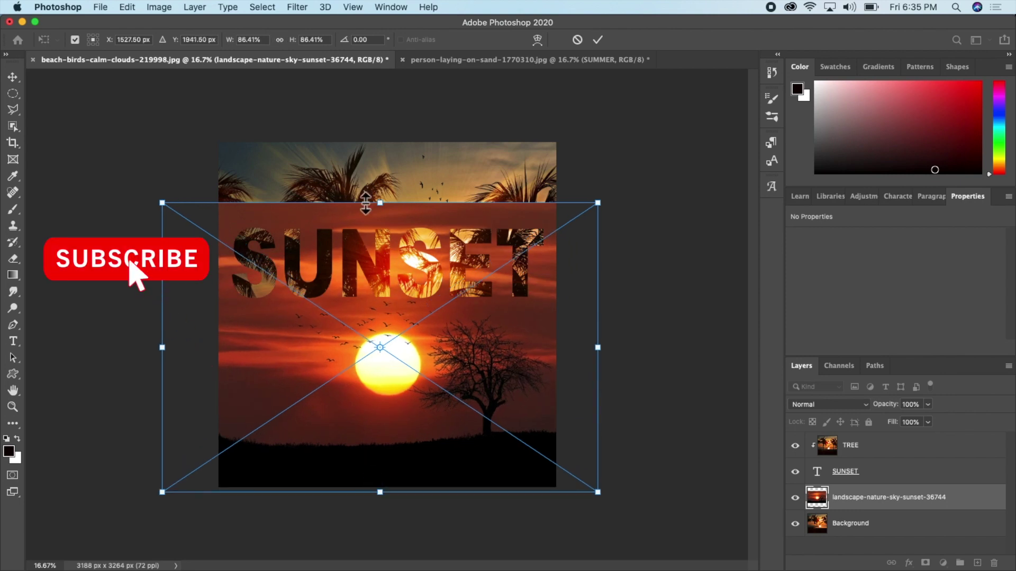
pyautogui.moveTo(378, 204); pyautogui.dragTo(383, 142)
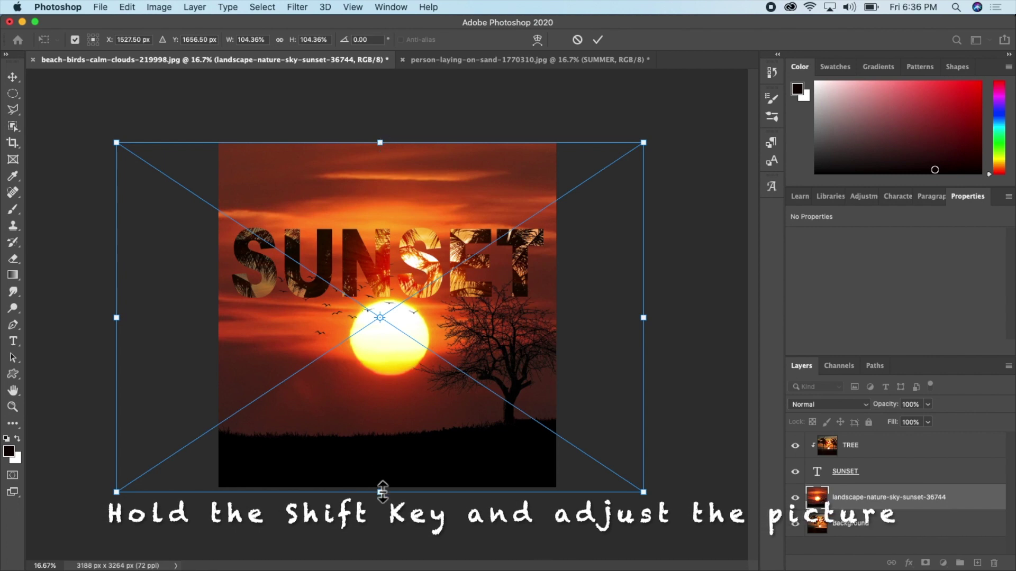
pyautogui.moveTo(382, 492); pyautogui.dragTo(383, 487)
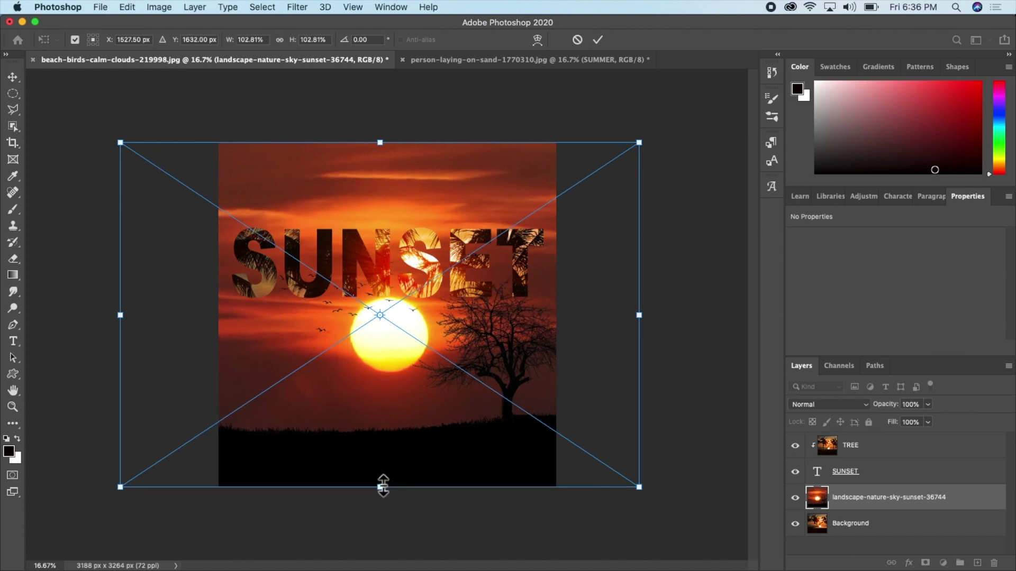
pyautogui.click(598, 39)
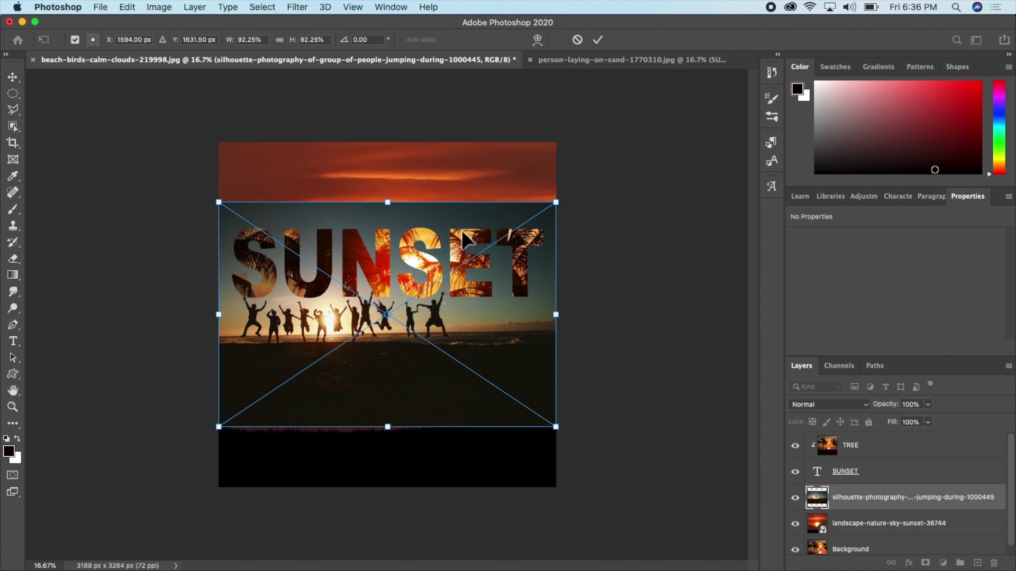
# Step: Scale the silhouette photo of jumping people to 141.70% to cover the canvas, commit it, and shift it right to X -211 px
pyautogui.moveTo(386, 201); pyautogui.dragTo(388, 140)
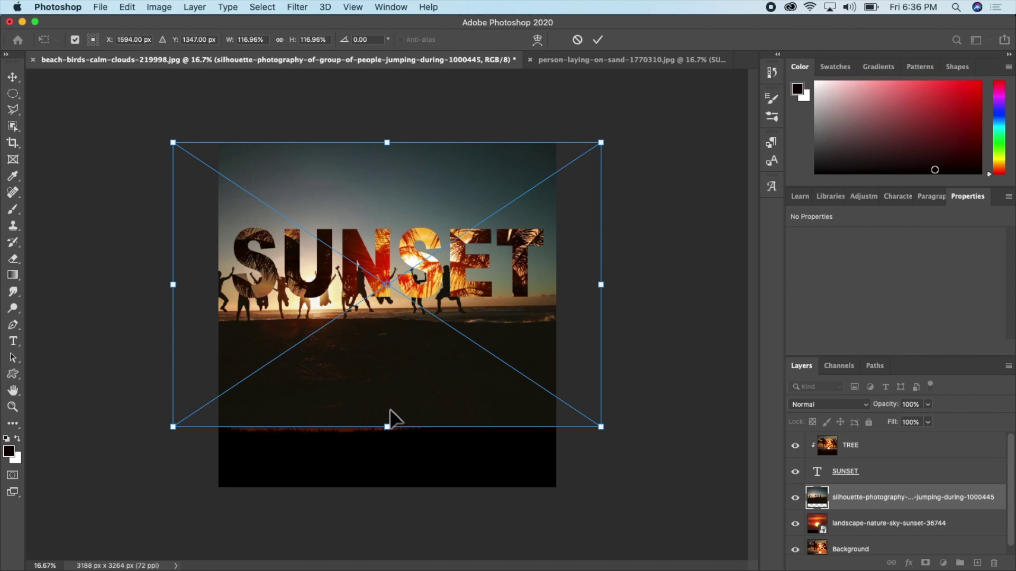
pyautogui.moveTo(389, 427); pyautogui.dragTo(380, 487)
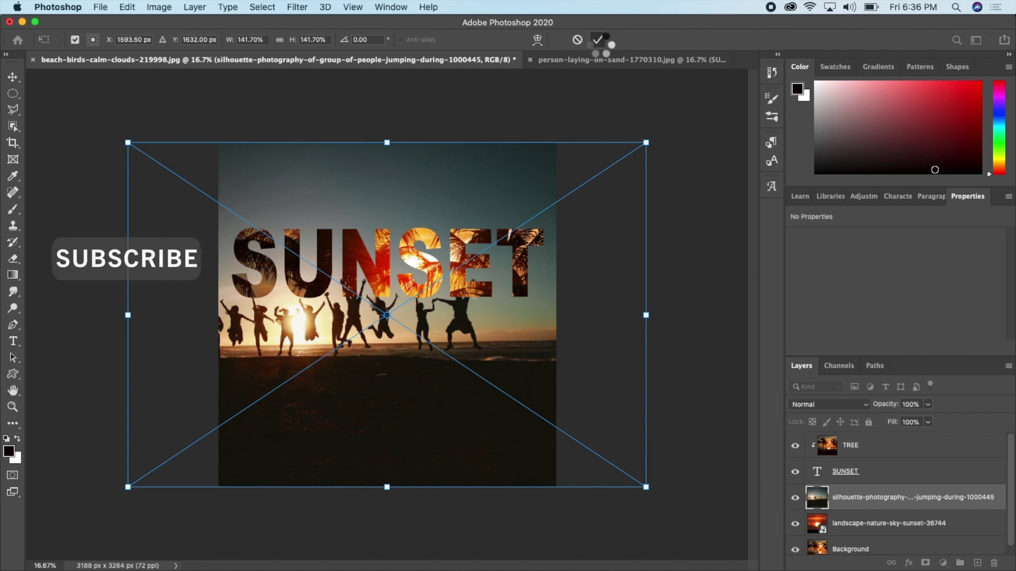
pyautogui.click(598, 40)
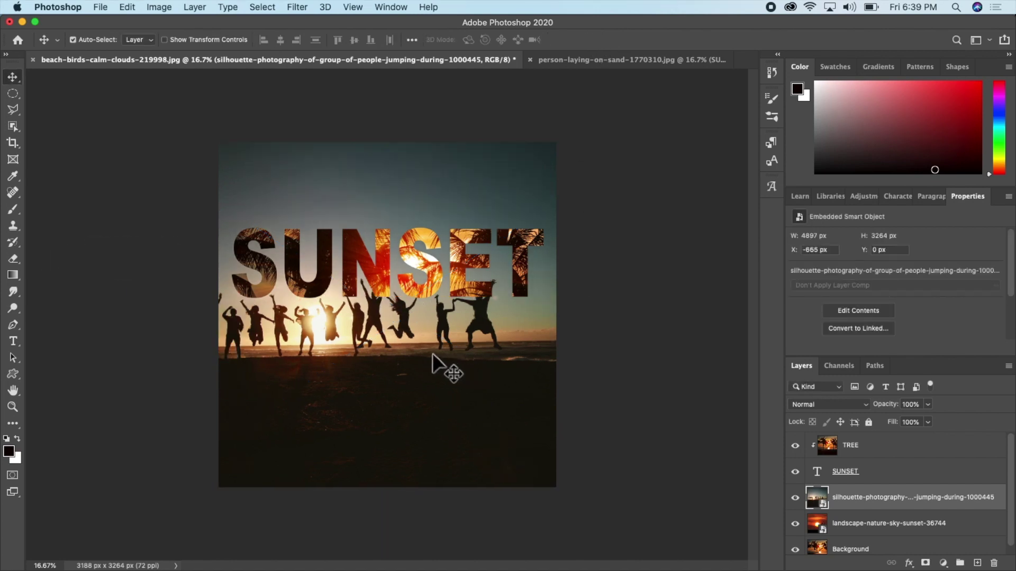
pyautogui.moveTo(439, 357); pyautogui.dragTo(479, 356)
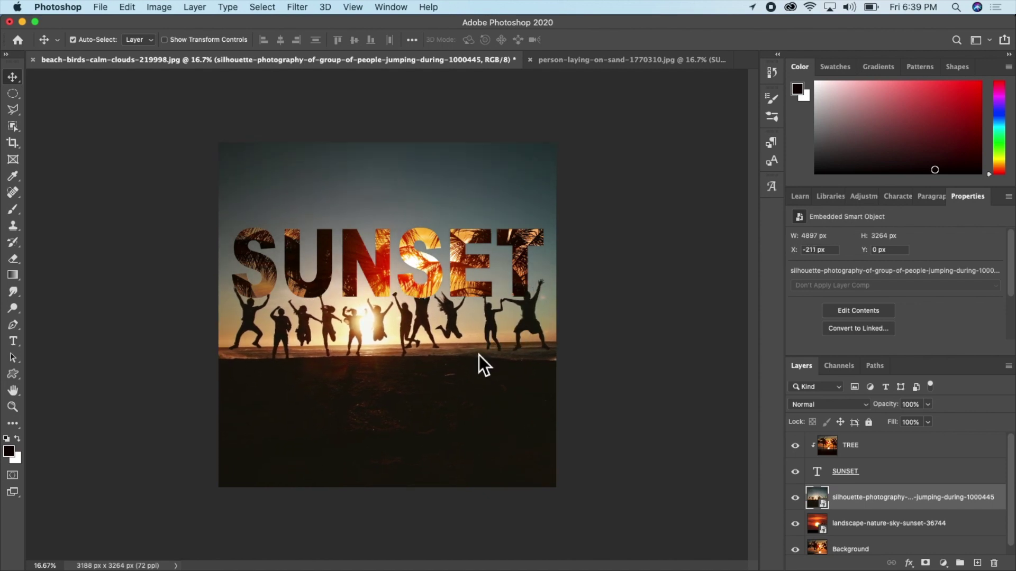
# Step: Move the SUNSET text up to Y 448.91 px, above the jumping people's raised hands, and select the TREE layer
pyautogui.click(540, 281)
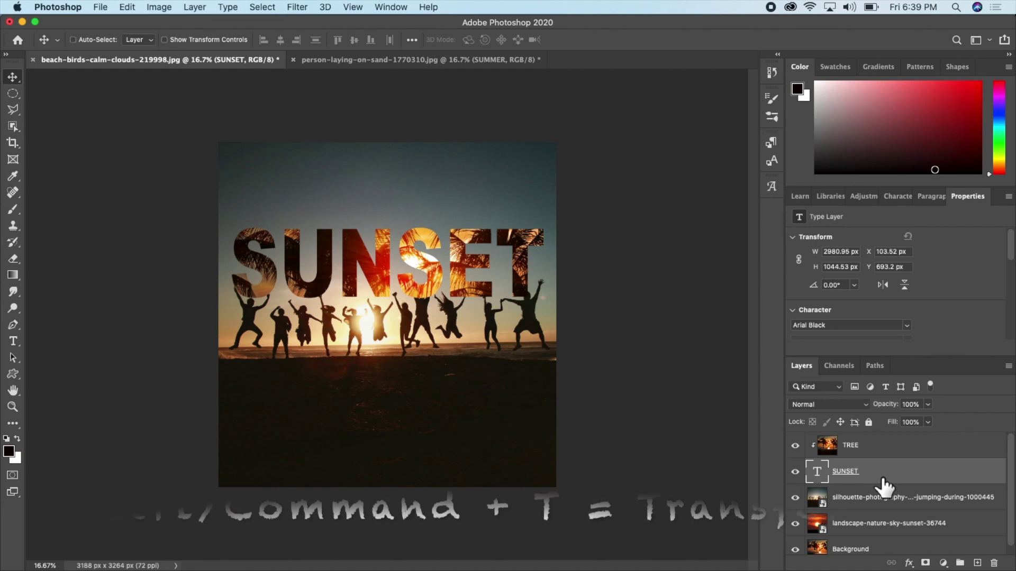
pyautogui.press('super+t')
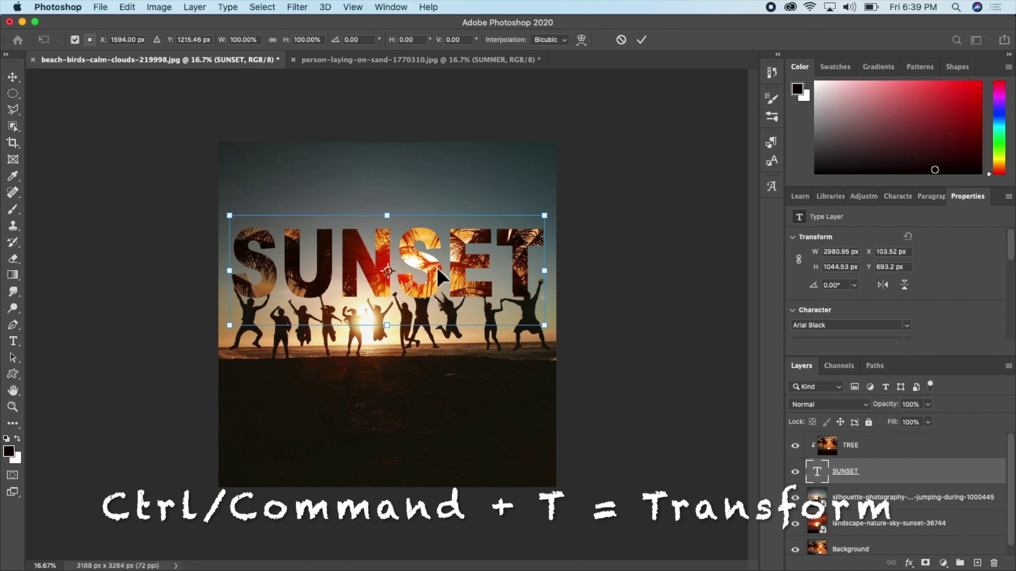
pyautogui.moveTo(436, 253); pyautogui.dragTo(461, 257)
pyautogui.click(795, 446)
pyautogui.click(795, 446)
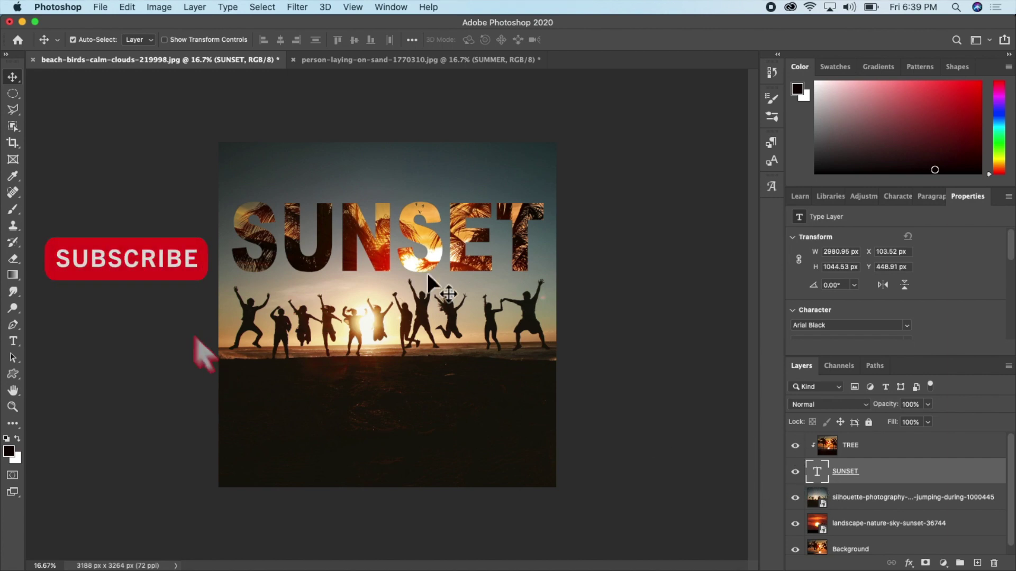
pyautogui.click(408, 258)
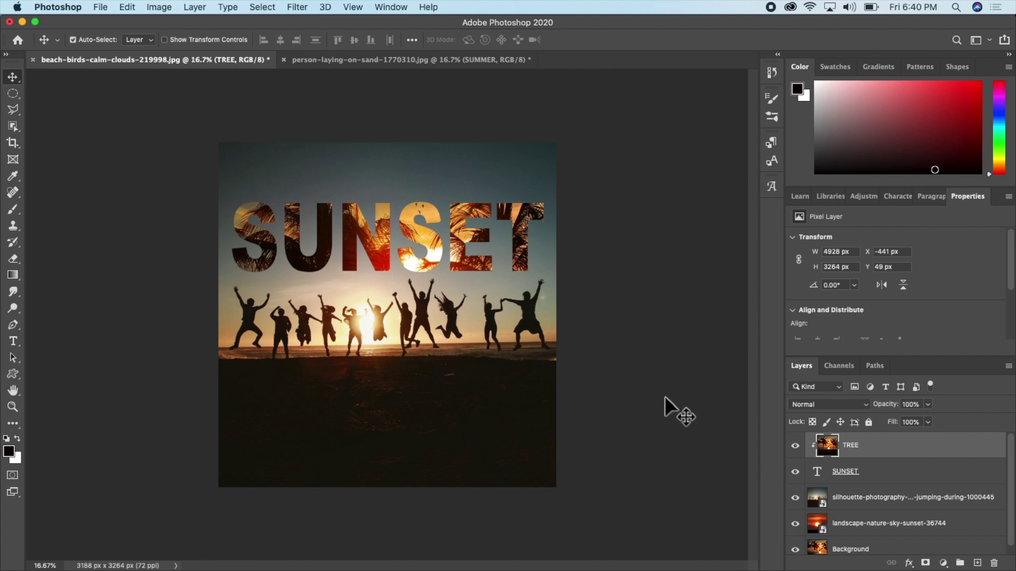
# Step: Hide the silhouette photo and toggle the landscape sunset photo's visibility to compare the backgrounds behind the SUNSET text
pyautogui.click(795, 499)
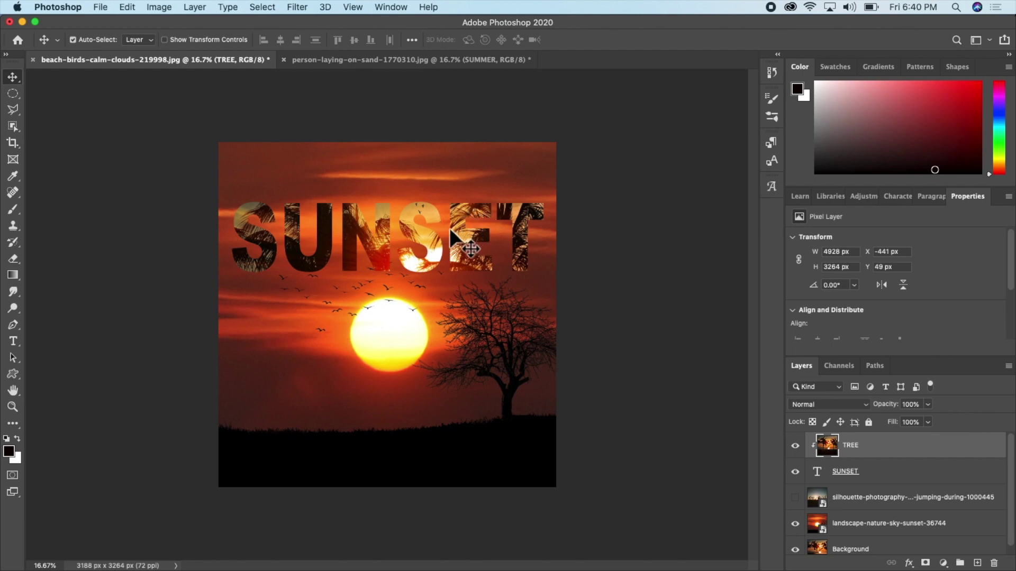
pyautogui.click(795, 523)
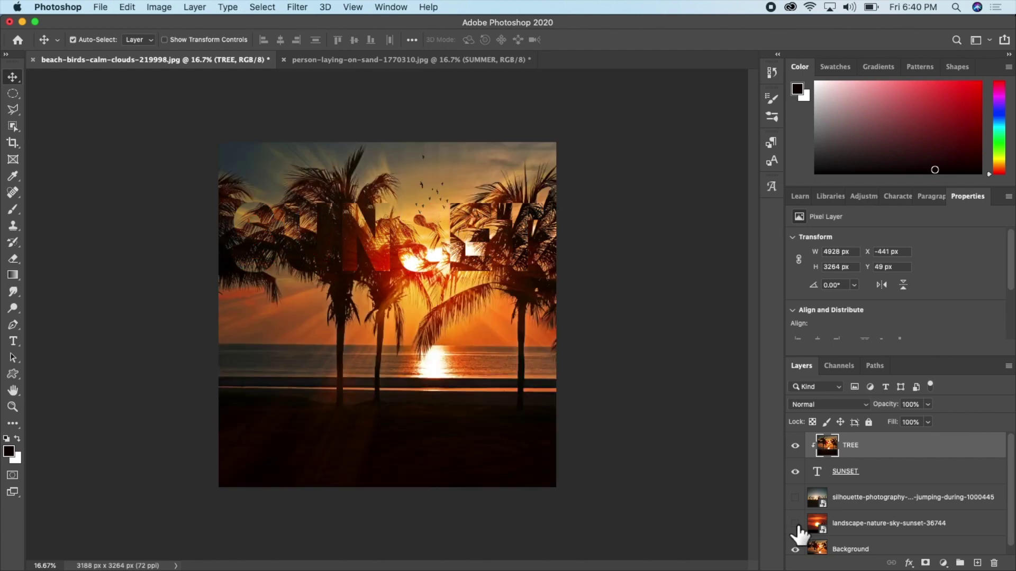
pyautogui.click(795, 524)
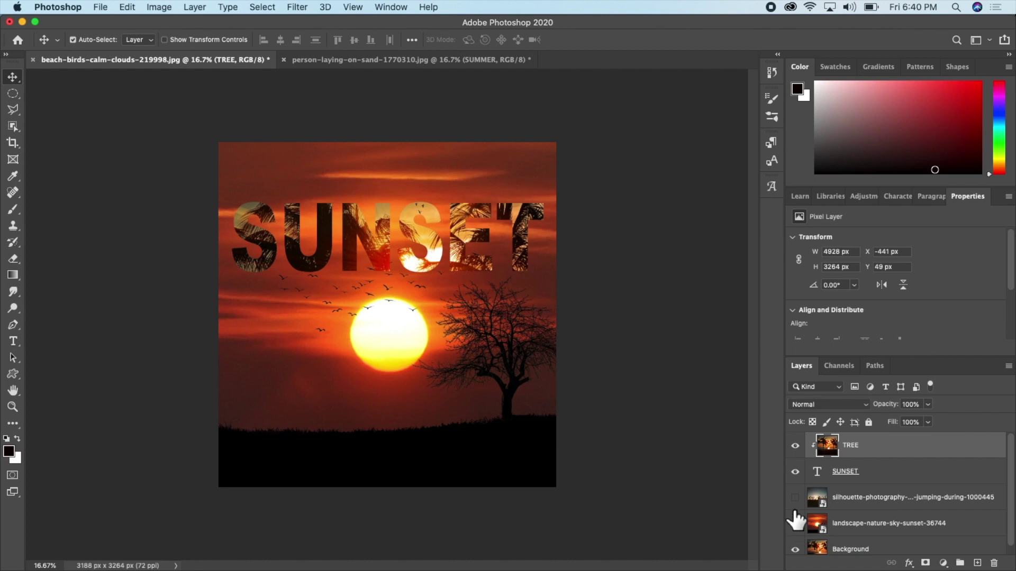
# Step: Show the jumping people silhouette photo, place it directly above the SUNSET text as a clipped layer, and hide the TREE layer
pyautogui.click(794, 498)
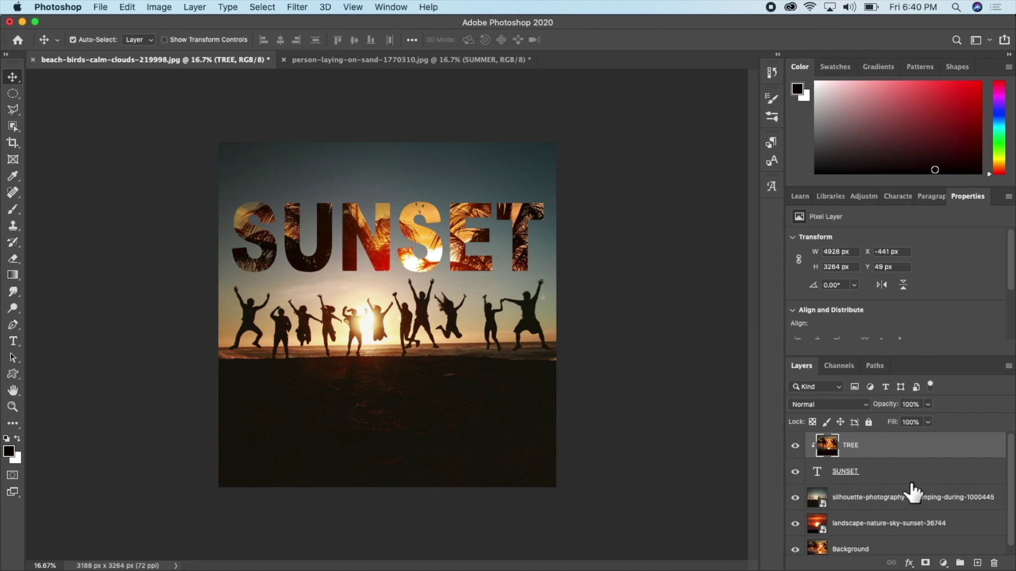
pyautogui.click(892, 507)
pyautogui.moveTo(893, 507); pyautogui.dragTo(880, 461)
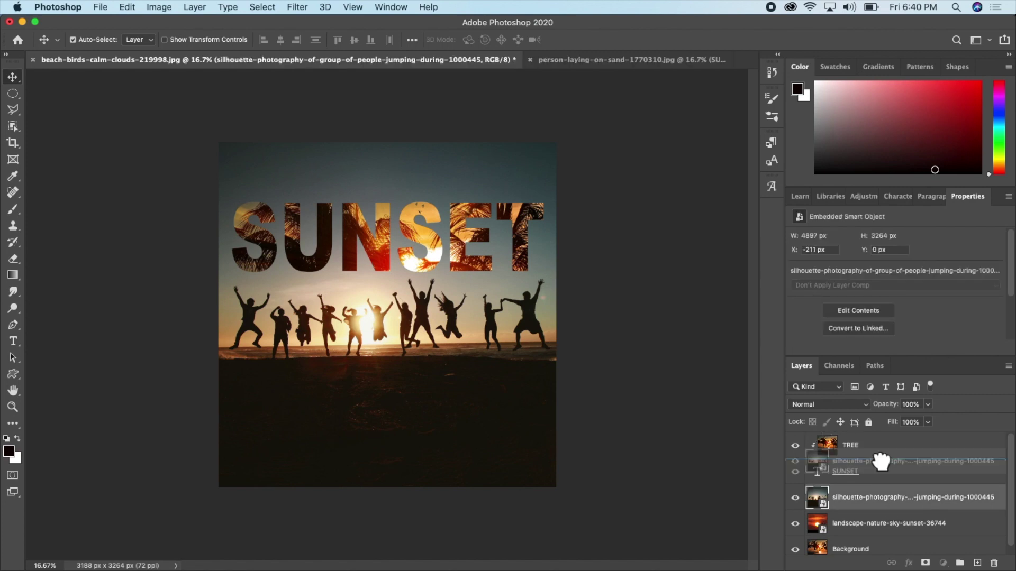
pyautogui.moveTo(881, 461); pyautogui.dragTo(885, 470)
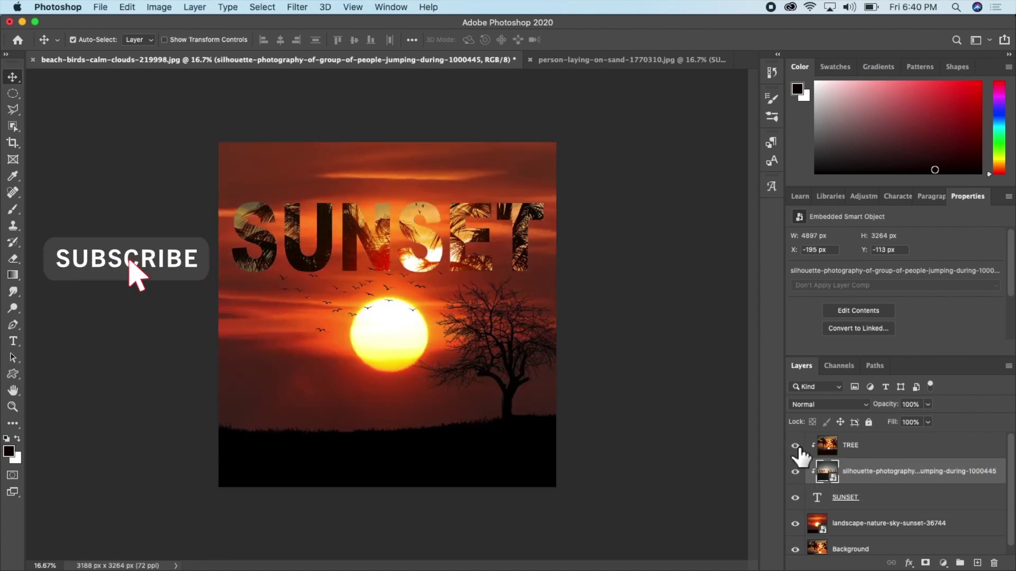
pyautogui.click(795, 446)
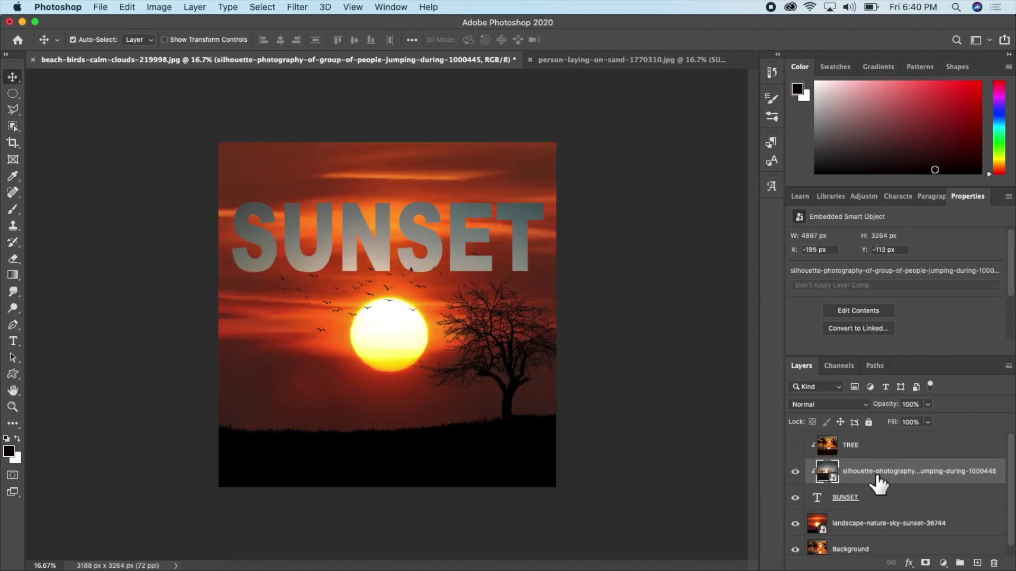
# Step: Transform the SUNSET text layer, moving it down over the jumping people to about X 37 px, Y 1264 px, and commit it
pyautogui.click(877, 501)
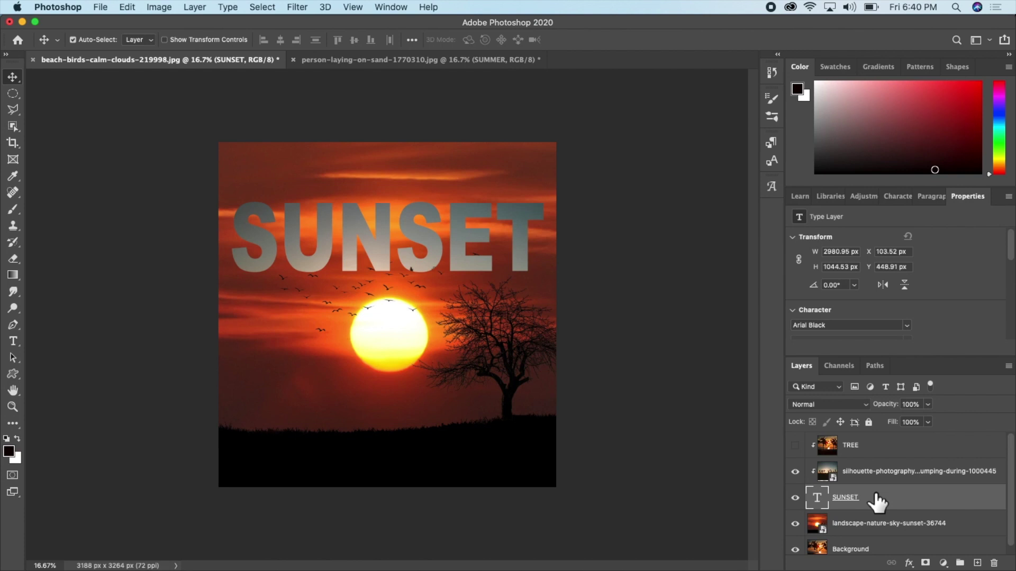
pyautogui.press('super')
pyautogui.press('super+t')
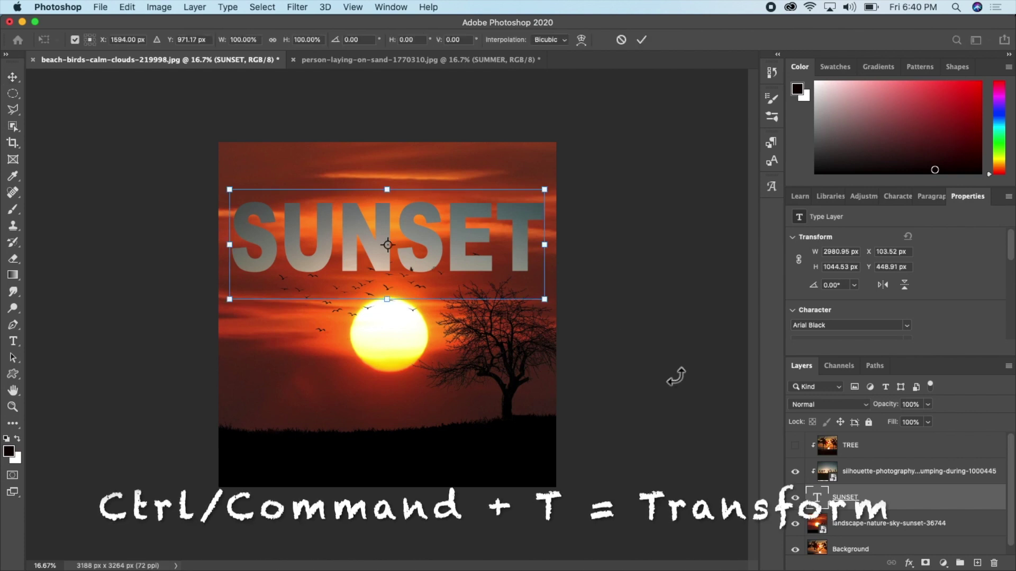
pyautogui.moveTo(424, 238); pyautogui.dragTo(417, 328)
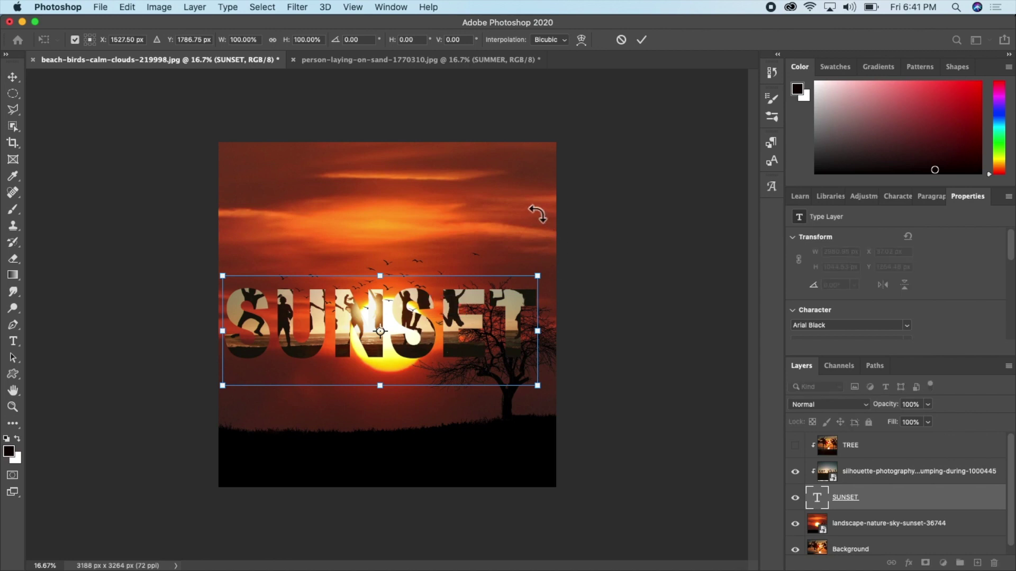
pyautogui.press('Return')
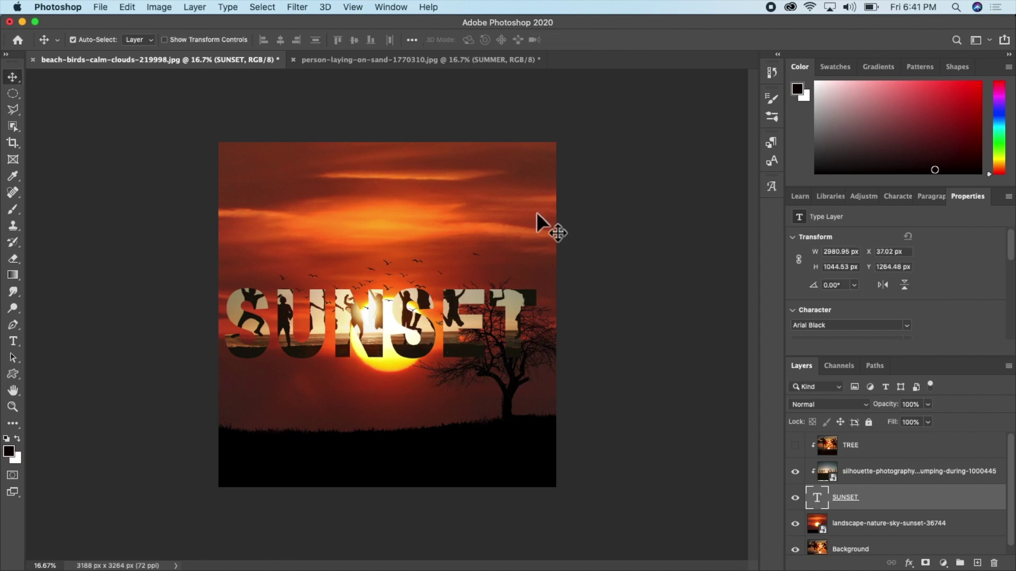